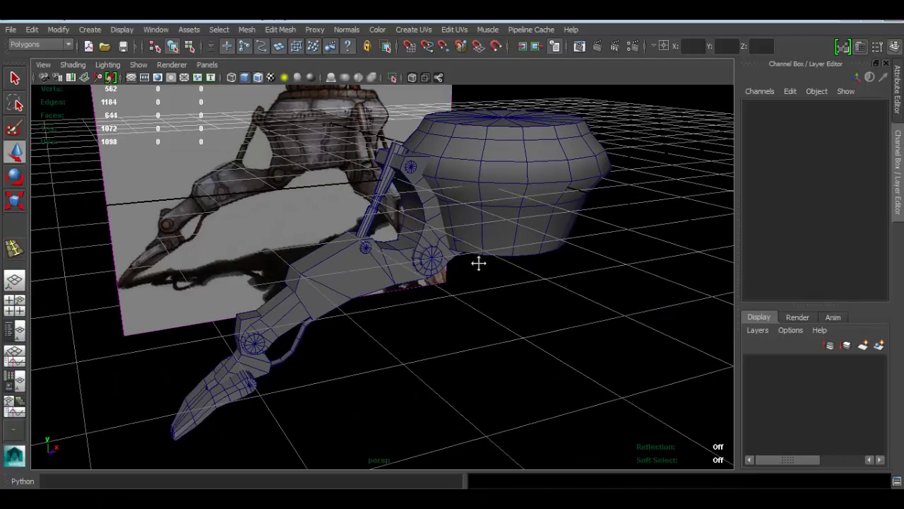
Duplicate the round-ended link from the lower leg and place the copy beside the turret's support strut in the front view.
click(277, 313)
key(space)
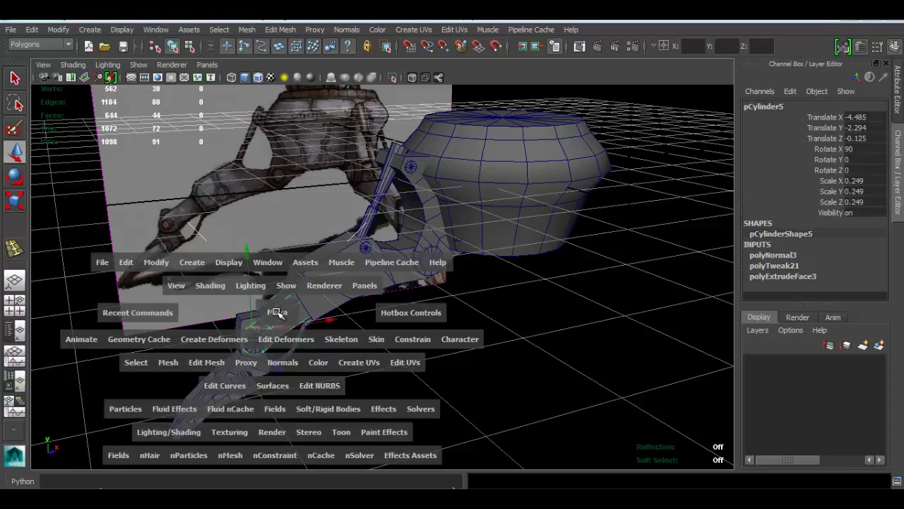
key(space)
alt+middle_drag(397, 256, 310, 297)
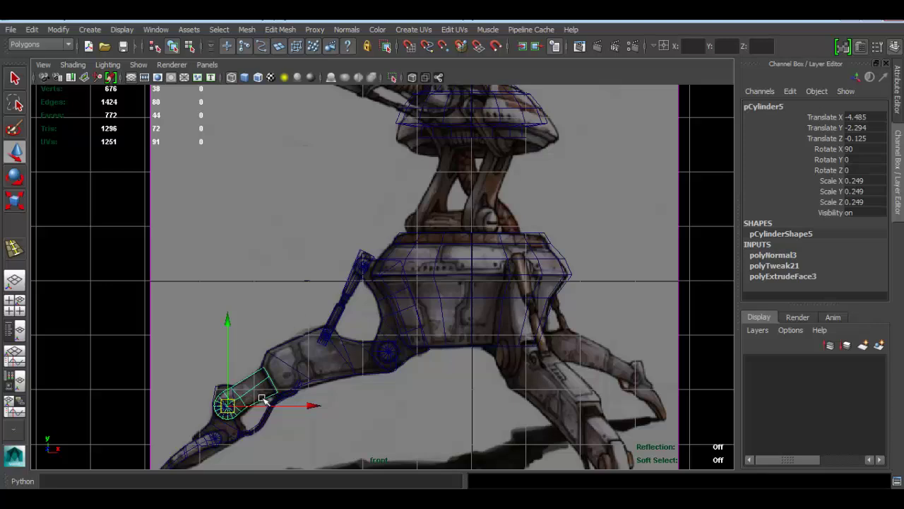
key(ctrl+d)
drag(240, 401, 430, 189)
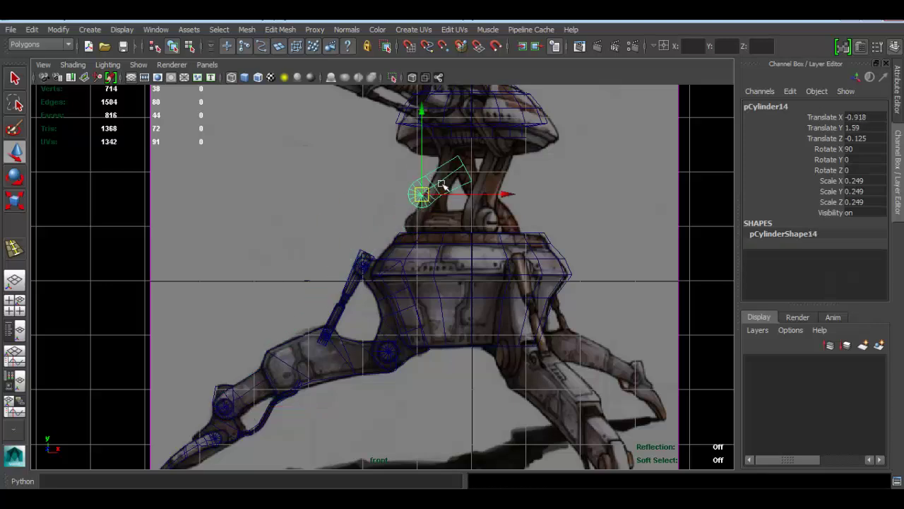
Rotate the copied link upright to about 55.1 on Z and move its rounded end to the base of the support strut.
scroll(402, 272, up, 3)
scroll(406, 267, up, 1)
key(e)
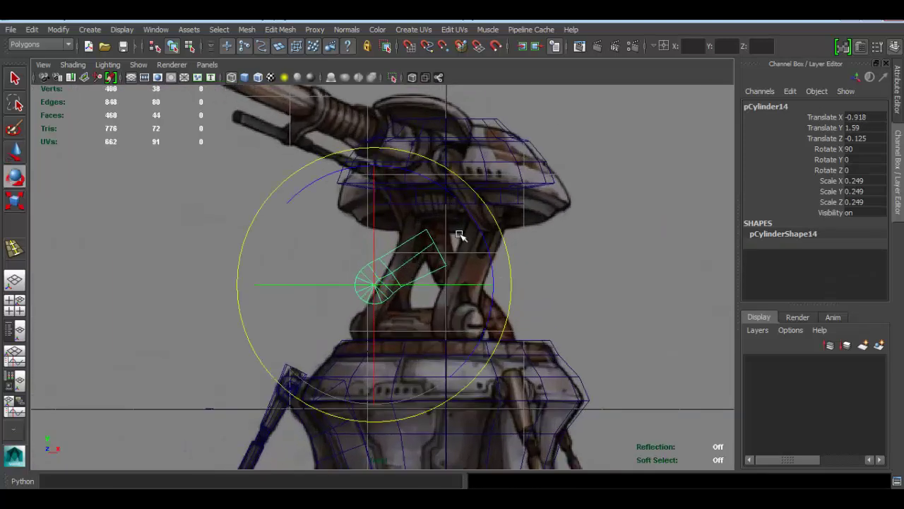
drag(464, 210, 365, 170)
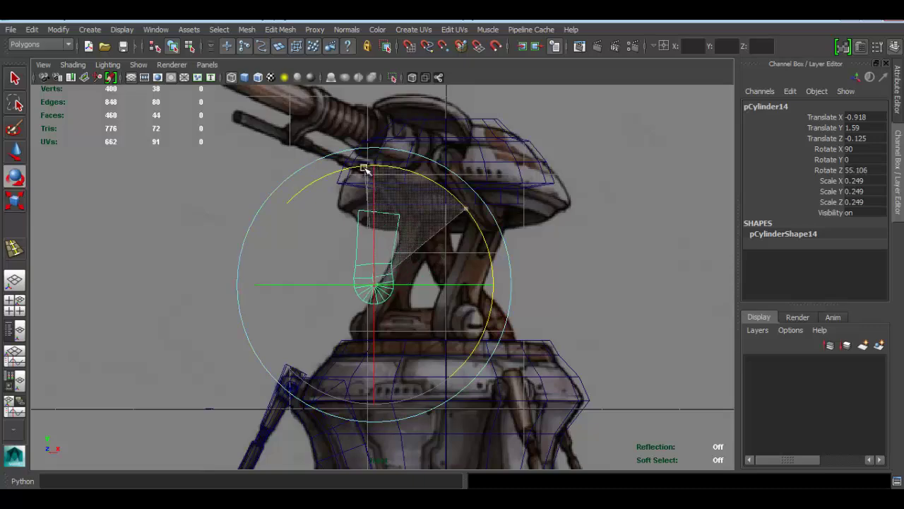
key(w)
drag(375, 286, 379, 324)
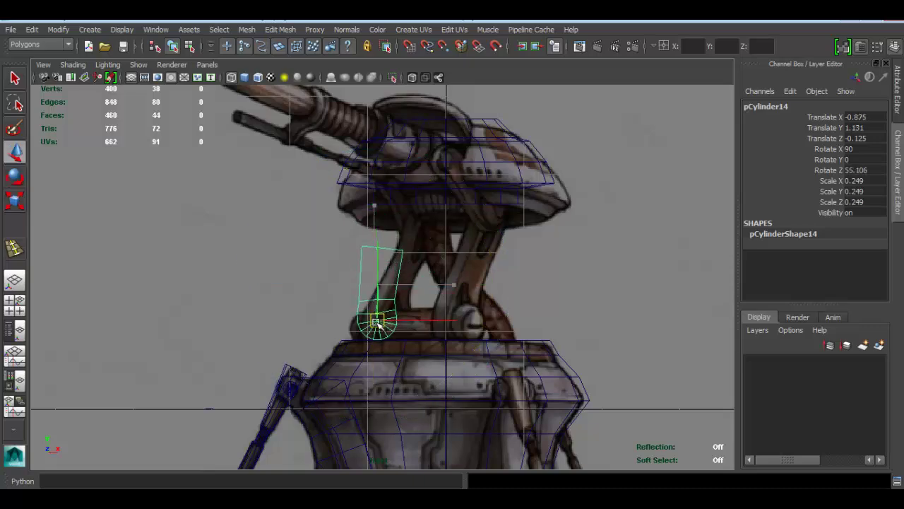
Delete the side, top and back faces of the upright link, keeping only its flat front face.
key(space)
key(space)
key(f)
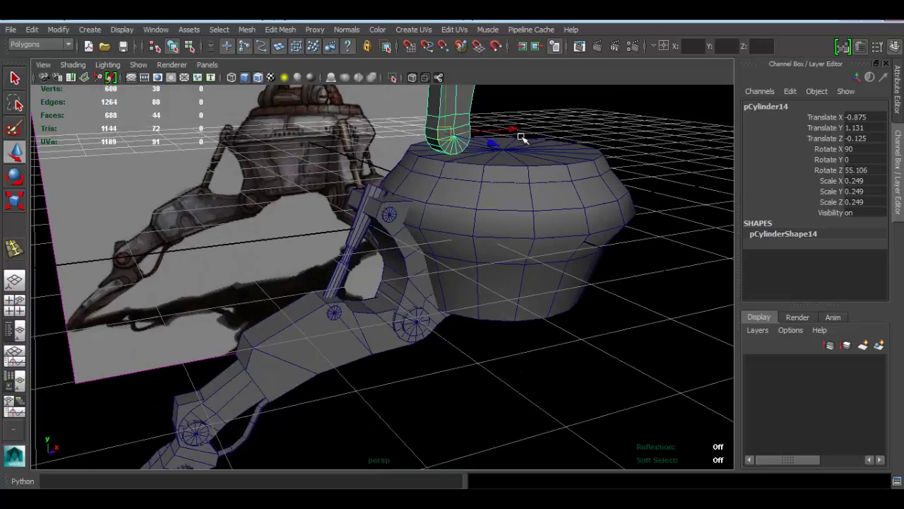
right_drag(380, 198, 369, 226)
alt+drag(369, 226, 421, 237)
click(381, 200)
shift+double_click(370, 227)
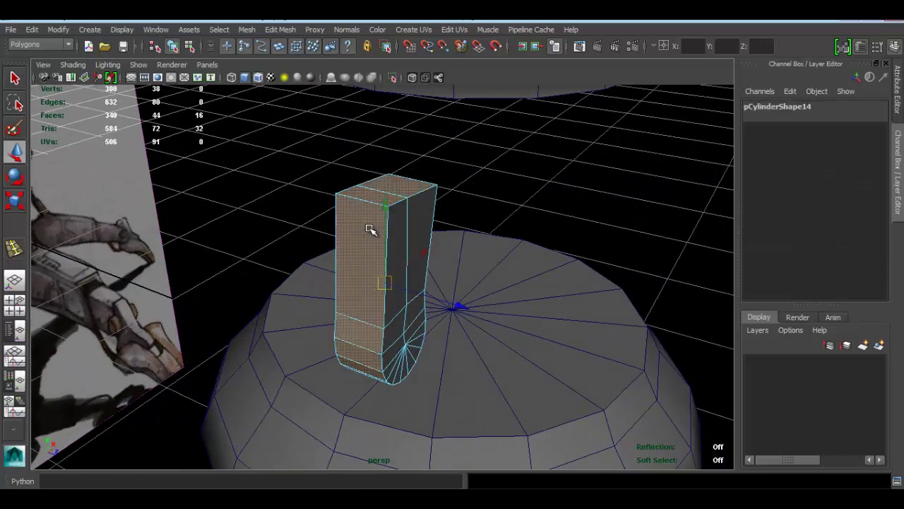
key(Delete)
alt+drag(369, 228, 347, 242)
double_click(348, 242)
key(Delete)
alt+drag(485, 277, 377, 272)
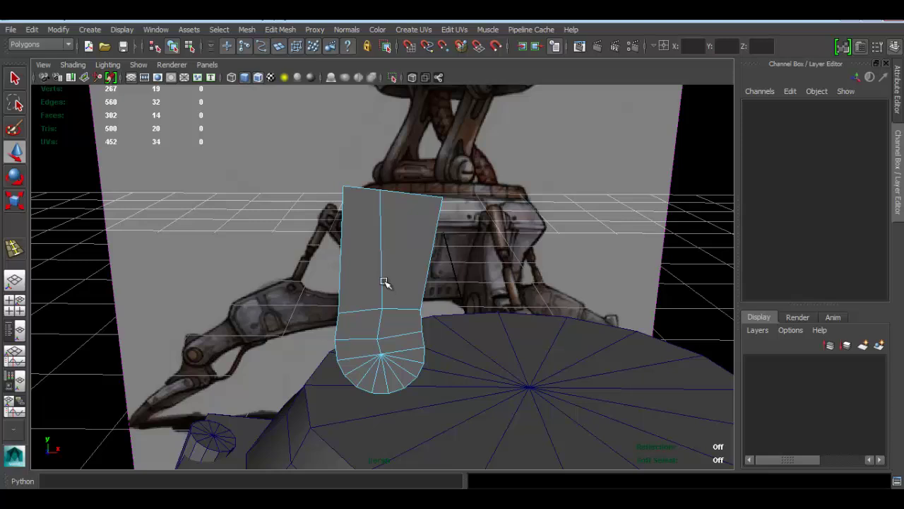
Level the row of three vertices just above the flat piece's rounded end in the front view.
right_drag(391, 215, 391, 195)
click(399, 309)
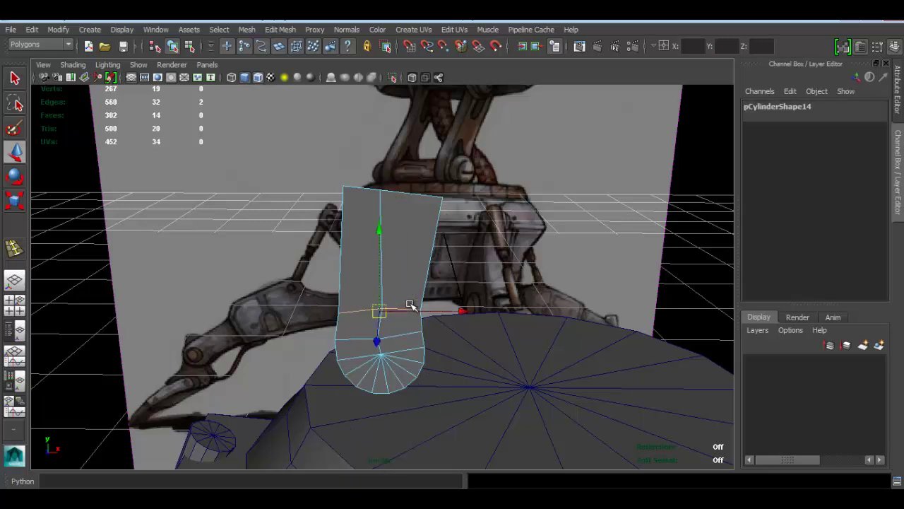
key(space)
key(space)
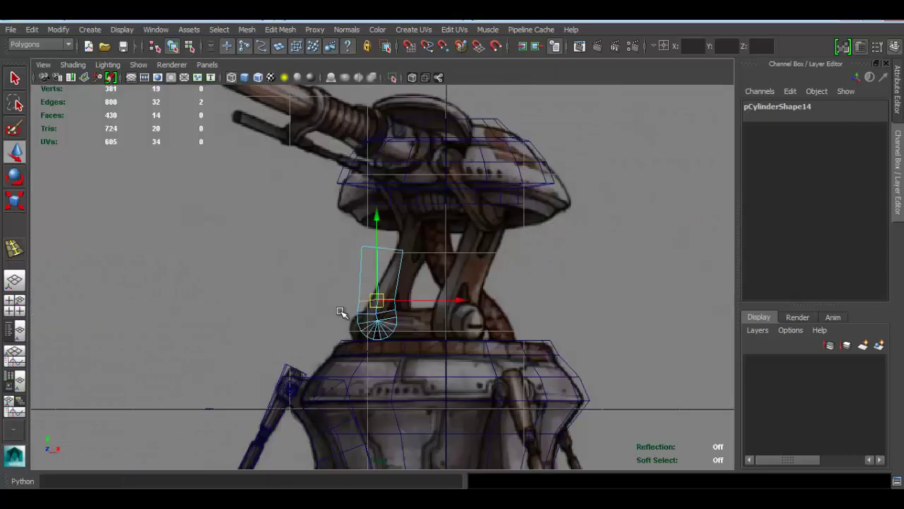
scroll(350, 300, up, 4)
alt+middle_drag(411, 301, 411, 252)
right_drag(407, 269, 325, 250)
drag(334, 277, 333, 269)
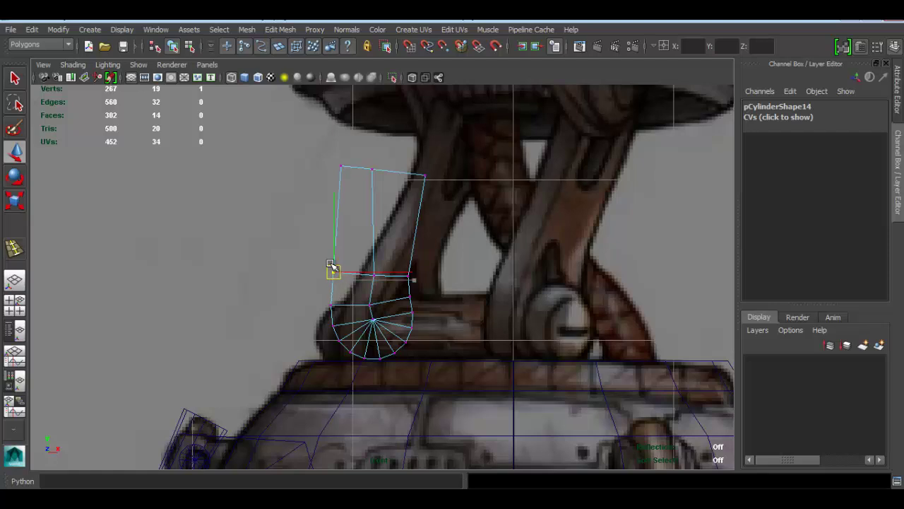
click(398, 263)
click(407, 272)
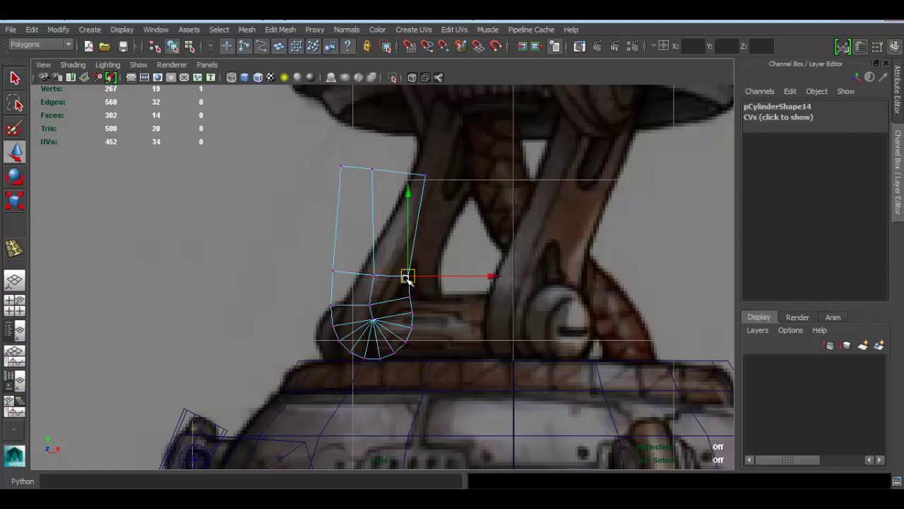
drag(364, 262, 386, 289)
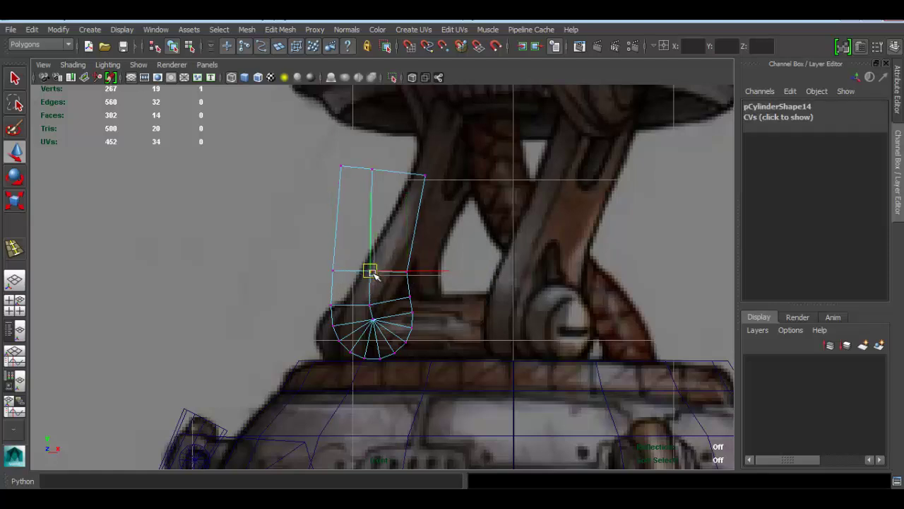
Duplicate the flat piece, rotate the copy to about -119.8 on Z, and place it above the original with its rounded end up.
right_drag(404, 172, 489, 127)
click(424, 225)
alt+middle_drag(426, 226, 429, 276)
alt+right_drag(429, 276, 404, 262)
key(ctrl+d)
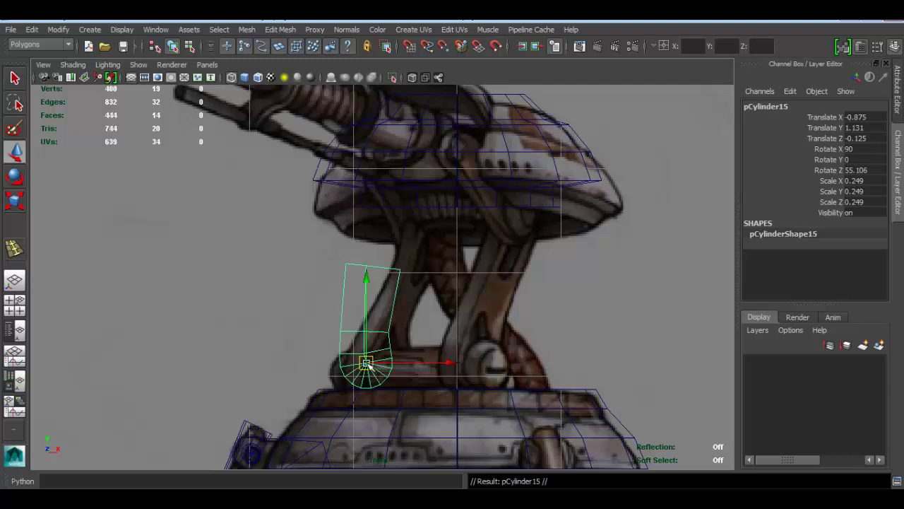
middle_drag(382, 327, 395, 222)
key(e)
drag(491, 236, 285, 277)
key(w)
drag(377, 255, 370, 167)
Move both flat halves clear of the turret artwork and nudge the lower half into line with the upper one.
shift+drag(405, 293, 404, 292)
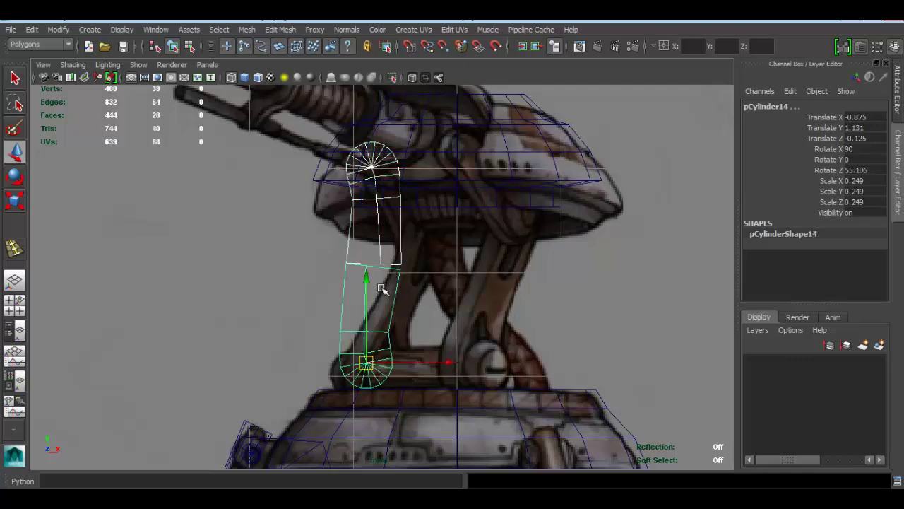
drag(367, 363, 683, 380)
alt+middle_drag(652, 314, 426, 276)
scroll(557, 246, up, 2)
click(557, 246)
alt+middle_drag(486, 221, 475, 243)
click(472, 289)
drag(464, 379, 468, 382)
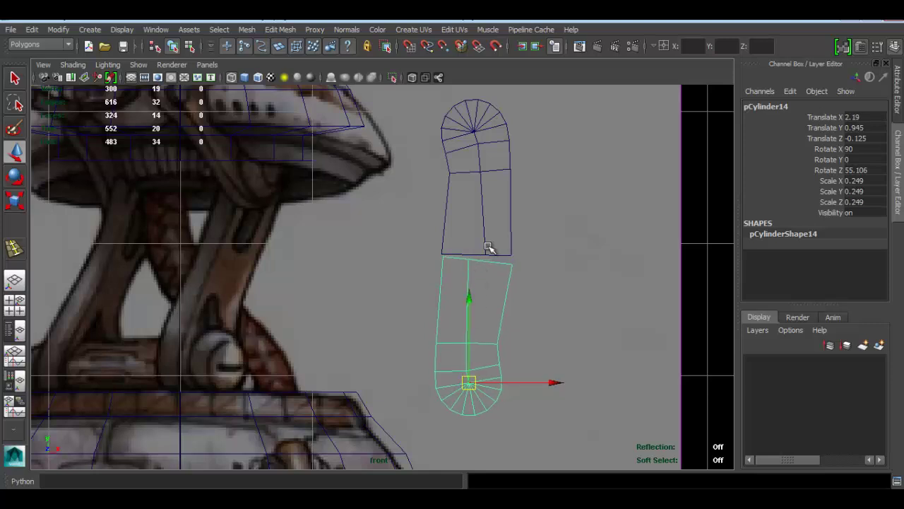
Combine the upper and lower flat halves into one mesh.
right_drag(468, 261, 424, 201)
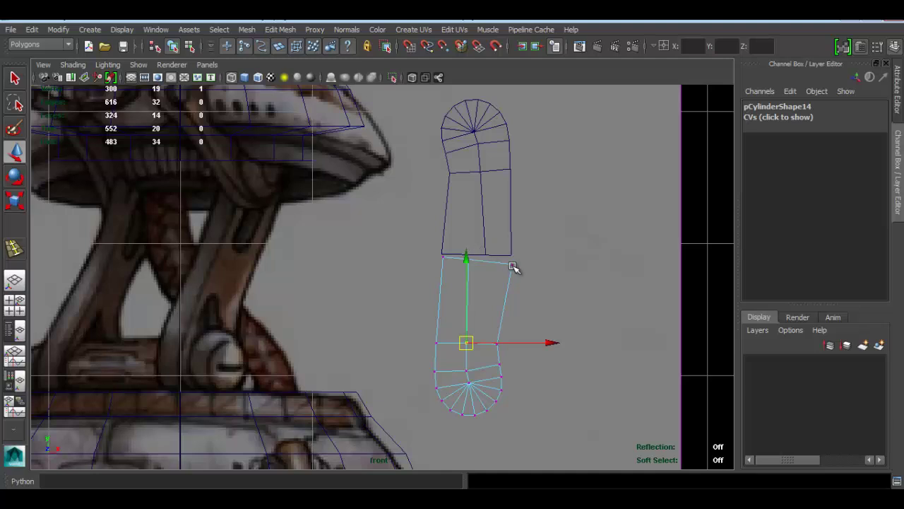
click(479, 166)
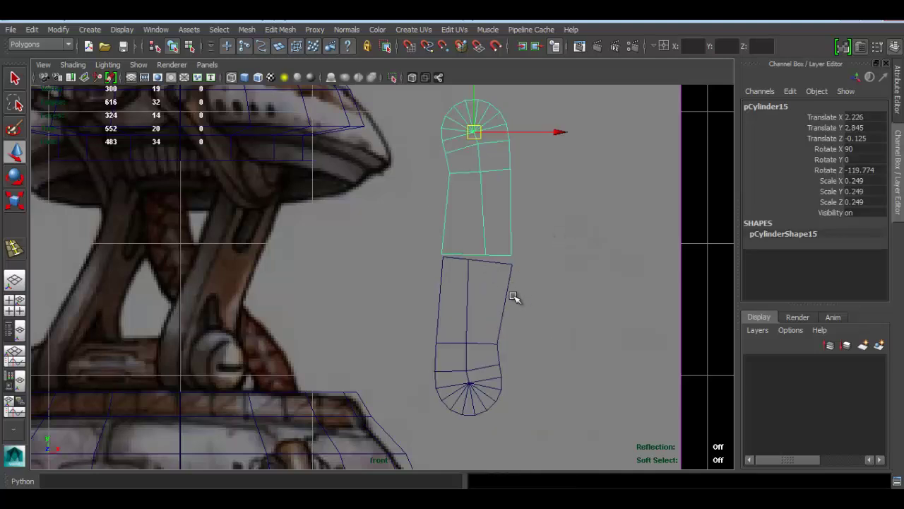
click(513, 295)
click(247, 30)
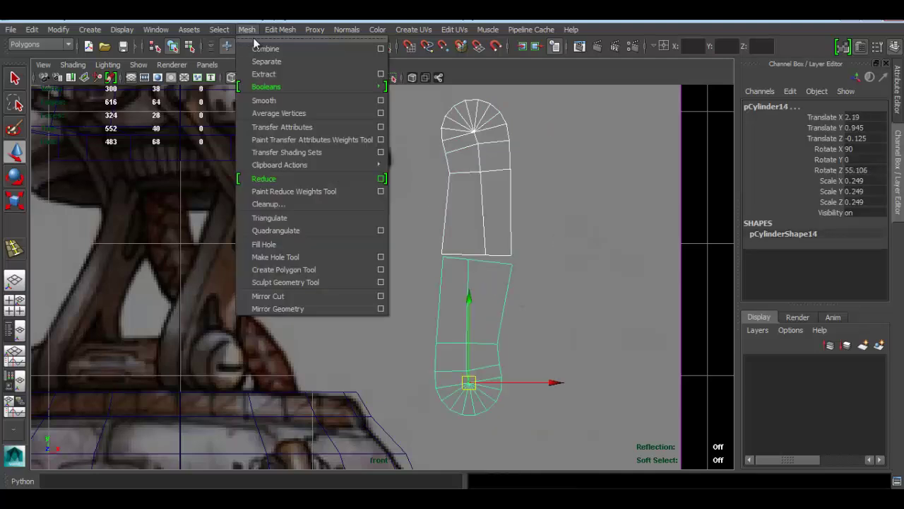
click(258, 46)
Merge the three pairs of vertices along the seam between the two halves.
right_drag(489, 247, 443, 201)
scroll(452, 224, up, 3)
drag(452, 225, 480, 266)
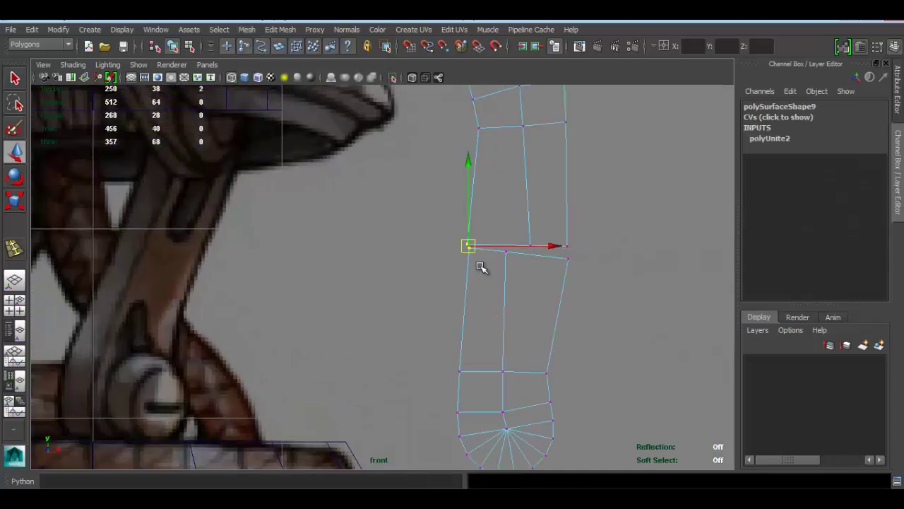
click(279, 30)
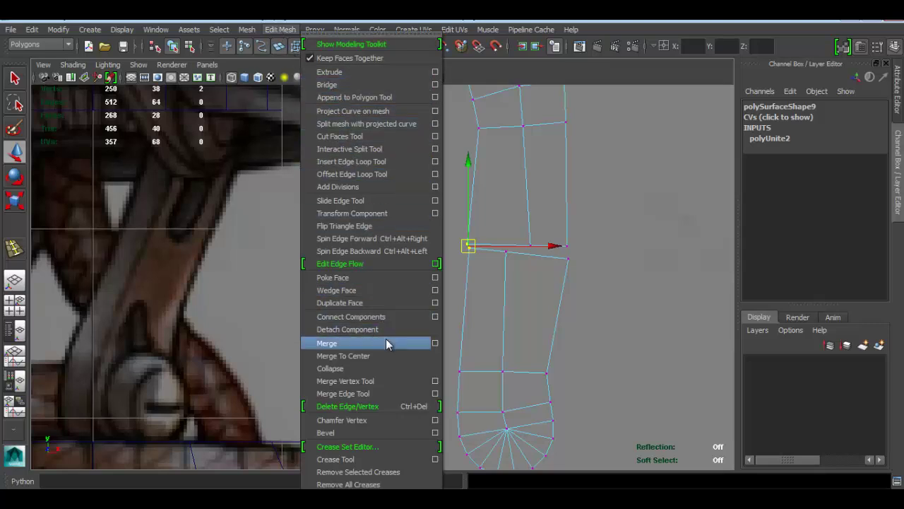
click(365, 343)
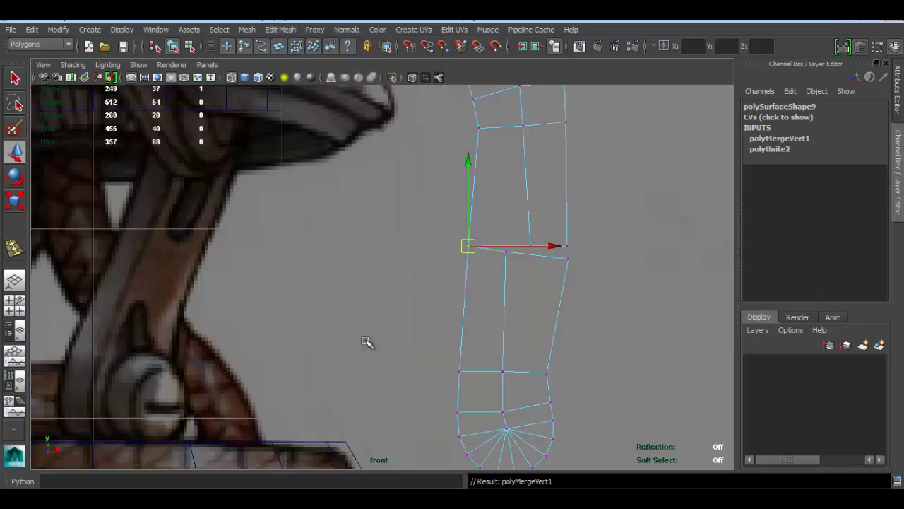
scroll(471, 240, up, 4)
drag(503, 256, 513, 266)
key(g)
drag(527, 213, 571, 271)
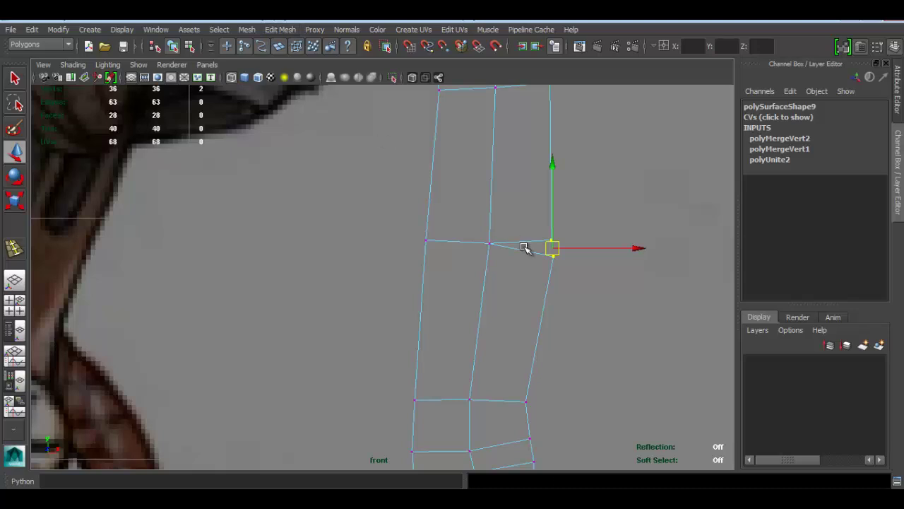
key(g)
Delete the horizontal edges across the middle of the merged strut and return to object selection.
scroll(521, 250, down, 5)
scroll(521, 248, up, 4)
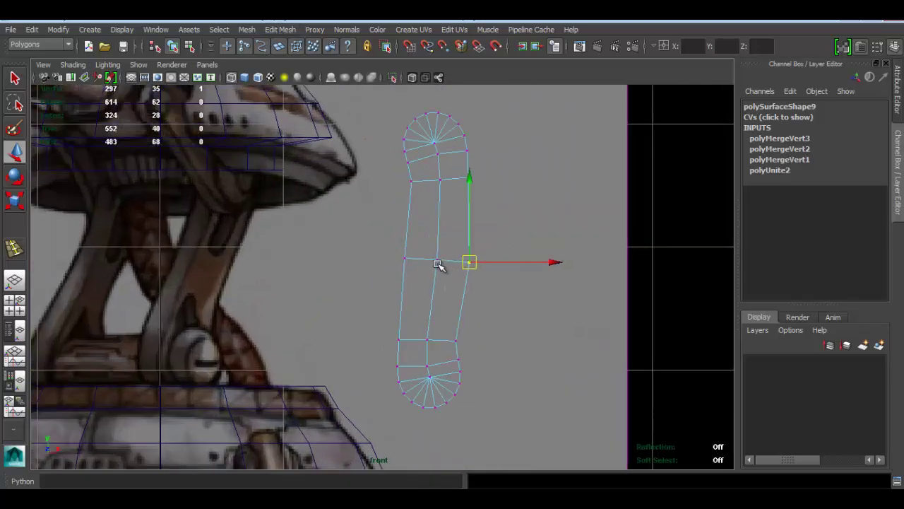
right_drag(437, 259, 441, 182)
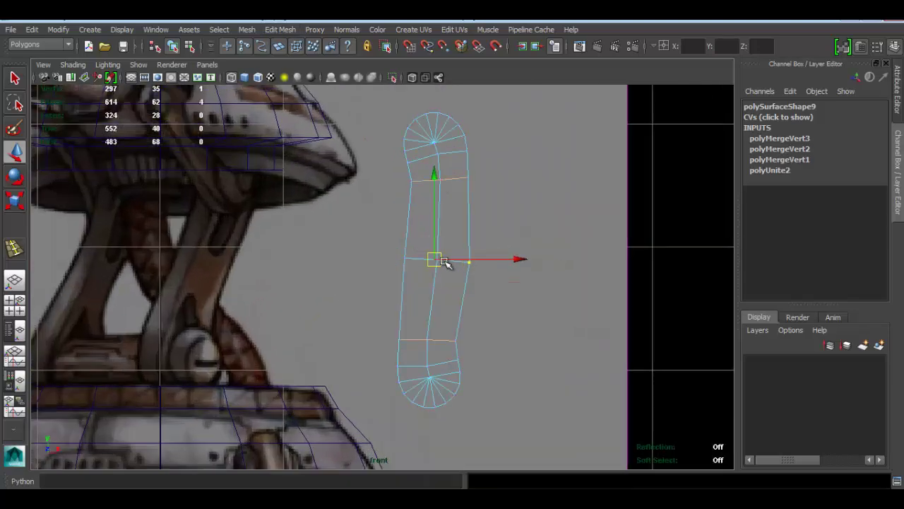
double_click(415, 260)
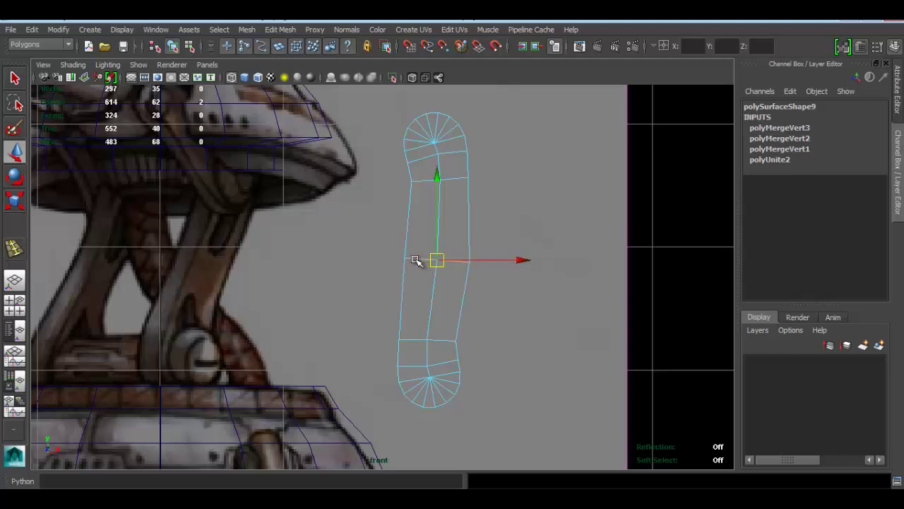
key(Delete)
alt+middle_drag(417, 261, 474, 235)
right_drag(464, 197, 522, 181)
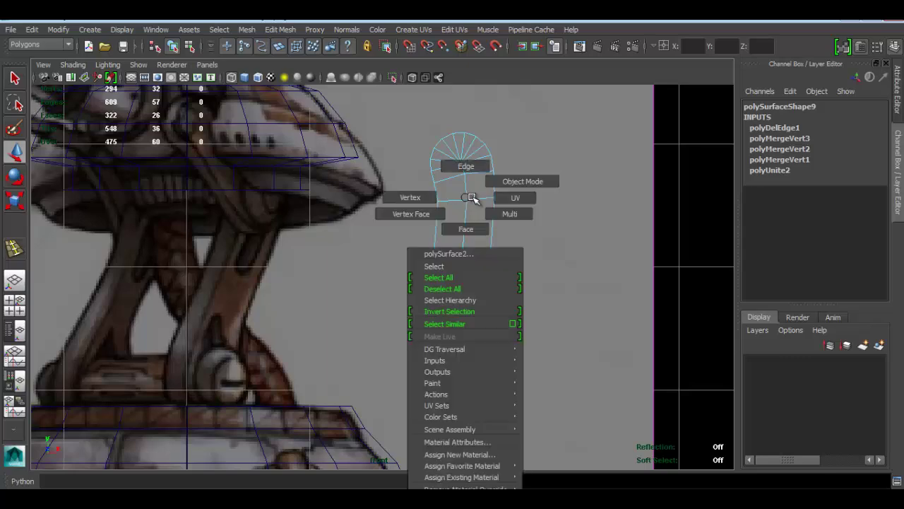
drag(474, 207, 445, 235)
alt+middle_drag(444, 235, 480, 211)
scroll(476, 223, down, 4)
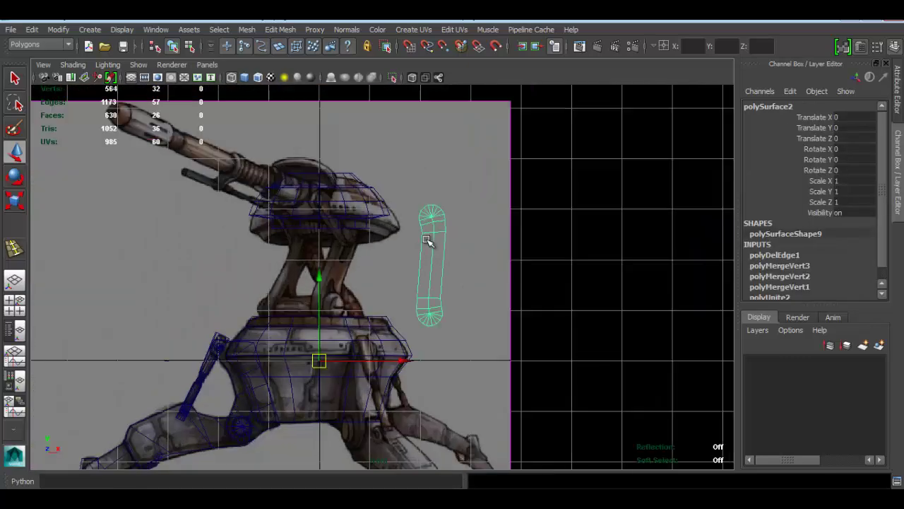
Extrude all faces of the flat strut in the perspective view to give it thickness.
key(space)
key(space)
alt+drag(506, 258, 414, 248)
right_drag(414, 249, 412, 256)
alt+drag(412, 257, 296, 223)
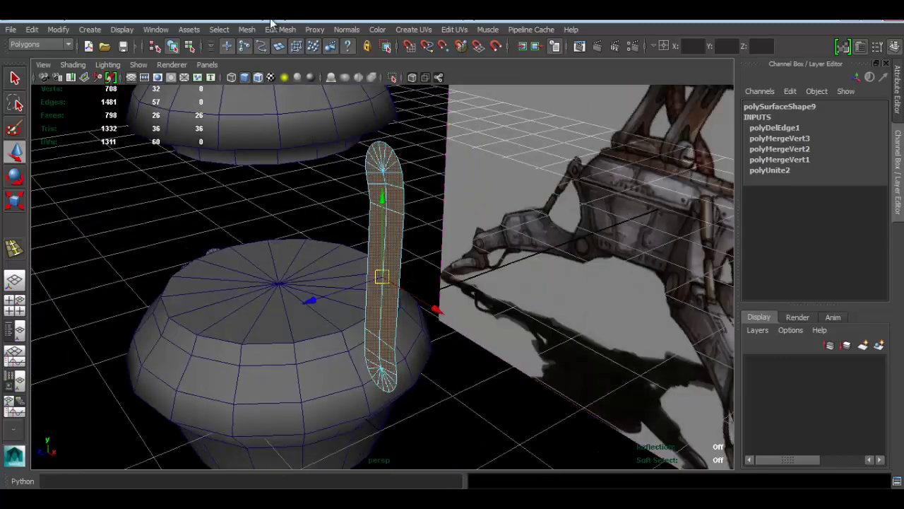
click(280, 30)
click(329, 71)
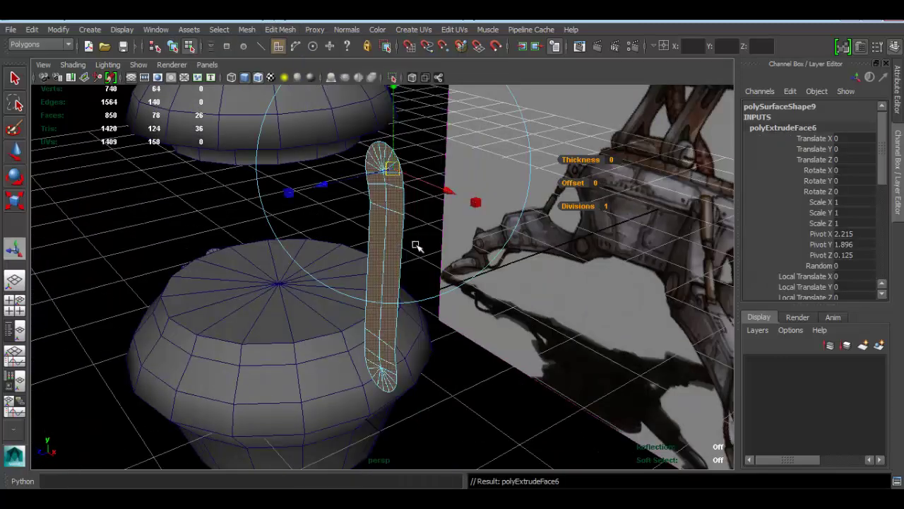
alt+drag(412, 189, 307, 177)
right_drag(373, 214, 444, 166)
Center the strut's pivot and move it along X to about -1.531, between the turret head and the base.
key(w)
alt+drag(392, 264, 338, 244)
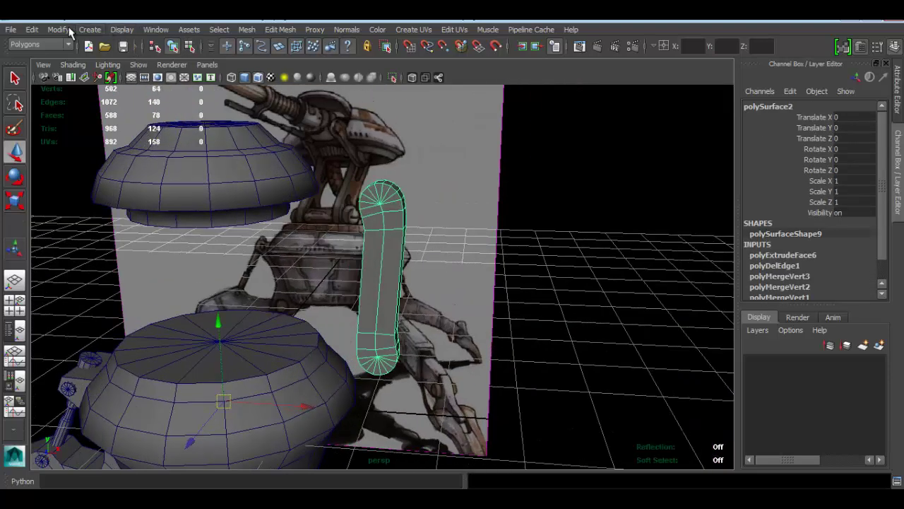
click(63, 29)
click(96, 154)
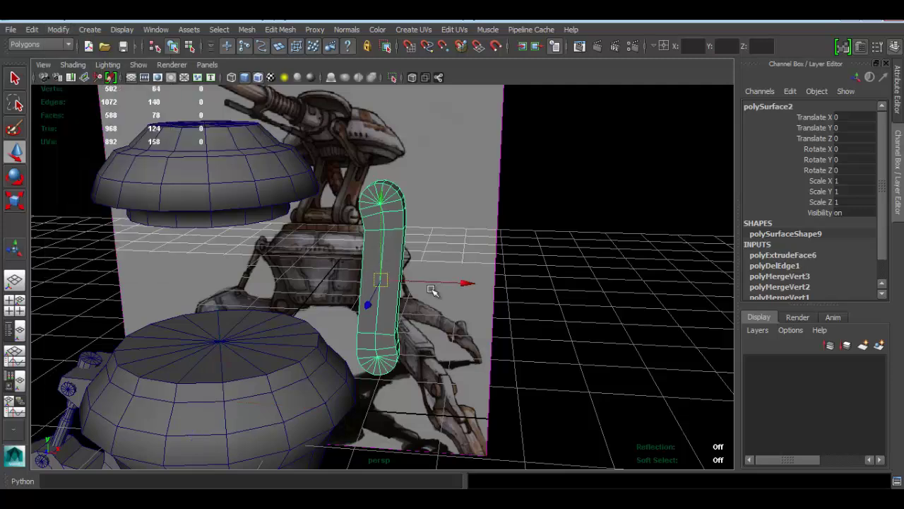
drag(466, 283, 328, 226)
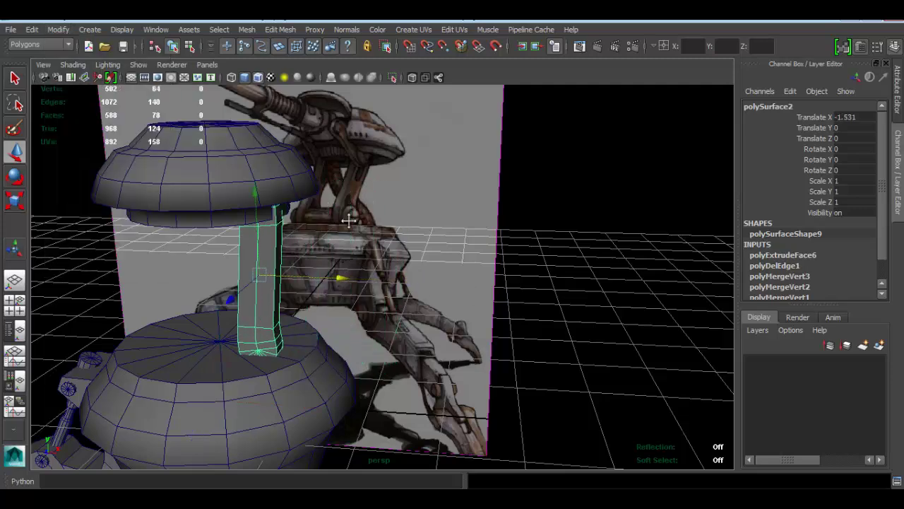
key(space)
key(space)
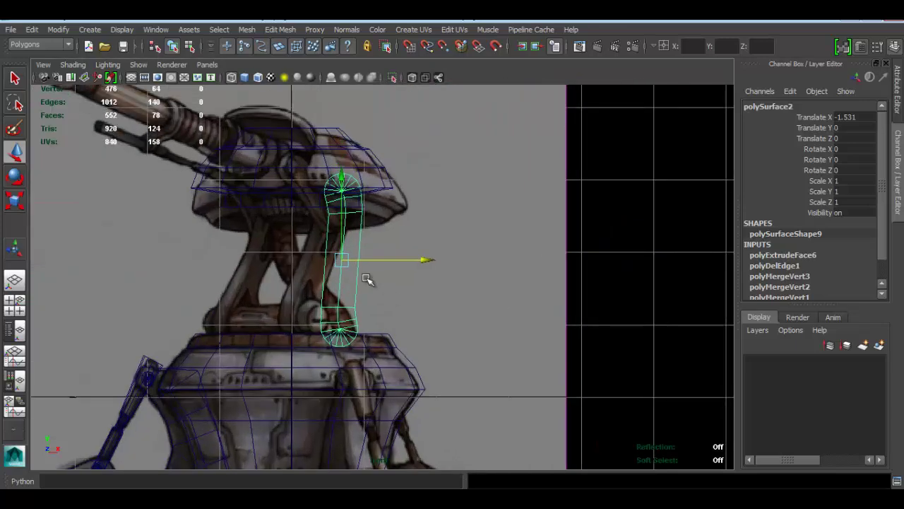
Scale the strut down to 0.871, 0.781, 0.871 and move it to X -1.812, Y -0.115 to match the reference strut.
scroll(311, 254, up, 2)
drag(330, 254, 312, 247)
drag(315, 138, 452, 145)
key(w)
key(space)
key(space)
Rotate the strut to 90 degrees around Y in the perspective view.
key(e)
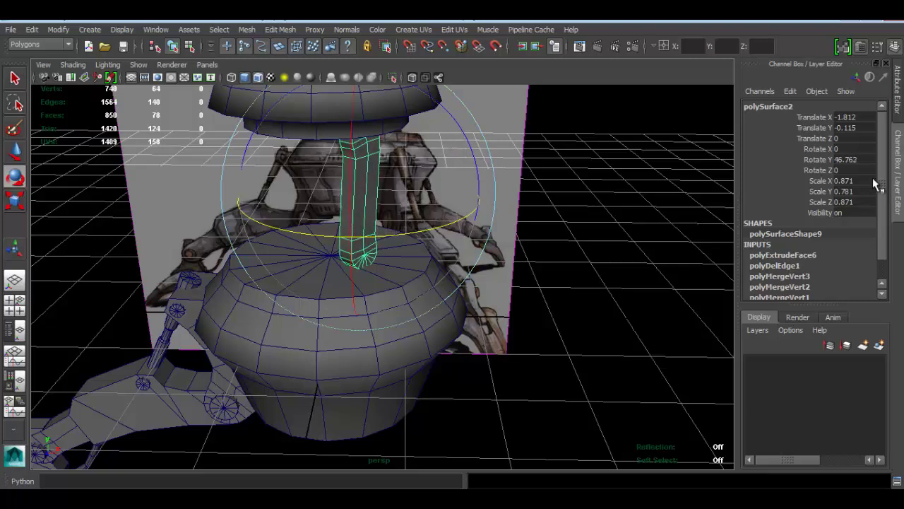
click(838, 161)
text(90)
key(Return)
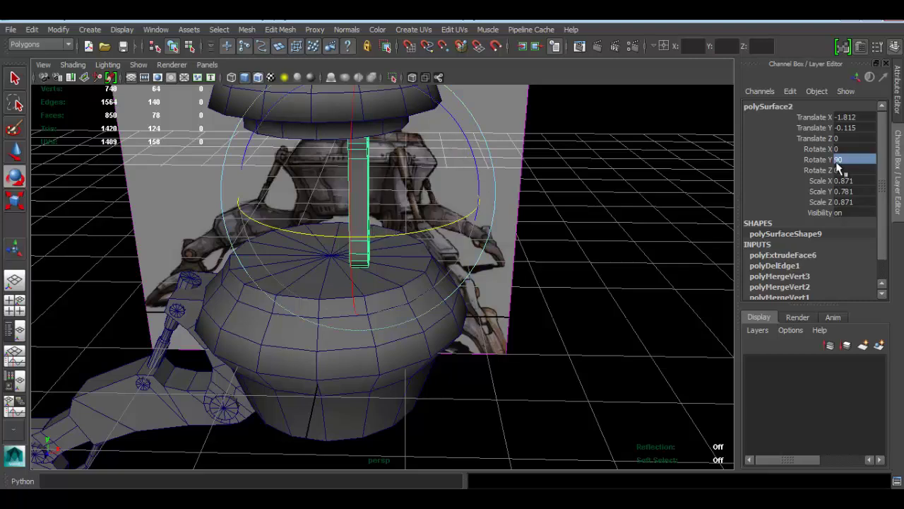
Thicken the strut by scaling it to 1.033 along Z.
mouse_move(418, 198)
alt+mouse_down()
mouse_move(403, 192)
mouse_move(425, 197)
alt+mouse_up()
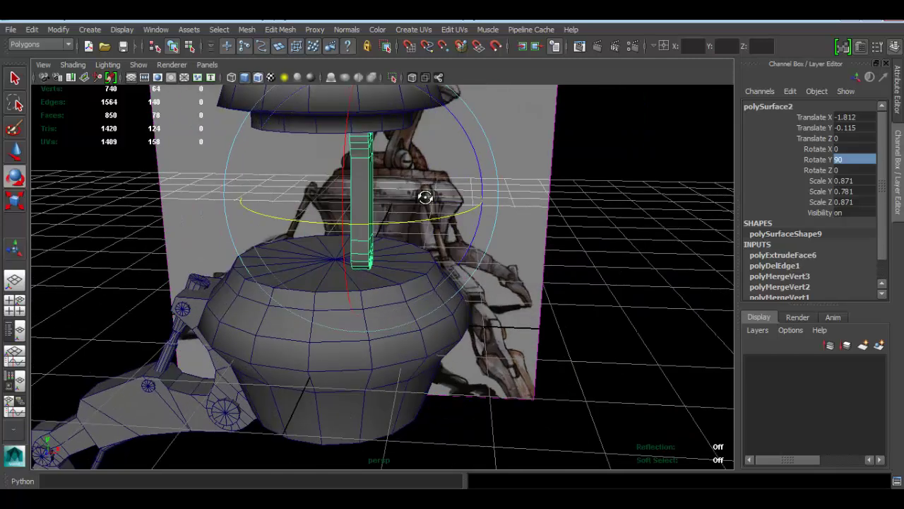
key(r)
middle_drag(481, 198, 507, 199)
key(w)
Enlarge the strut uniformly to a scale of 1.045, 0.937, 1.239 and raise it to Y 0.048.
alt+drag(399, 221, 342, 208)
alt+drag(469, 212, 450, 267)
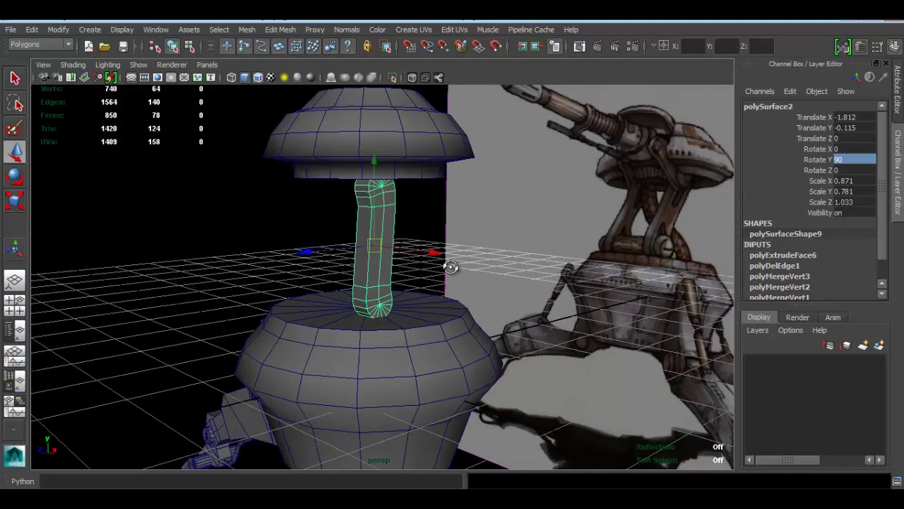
key(r)
drag(375, 249, 392, 241)
key(w)
drag(372, 155, 371, 142)
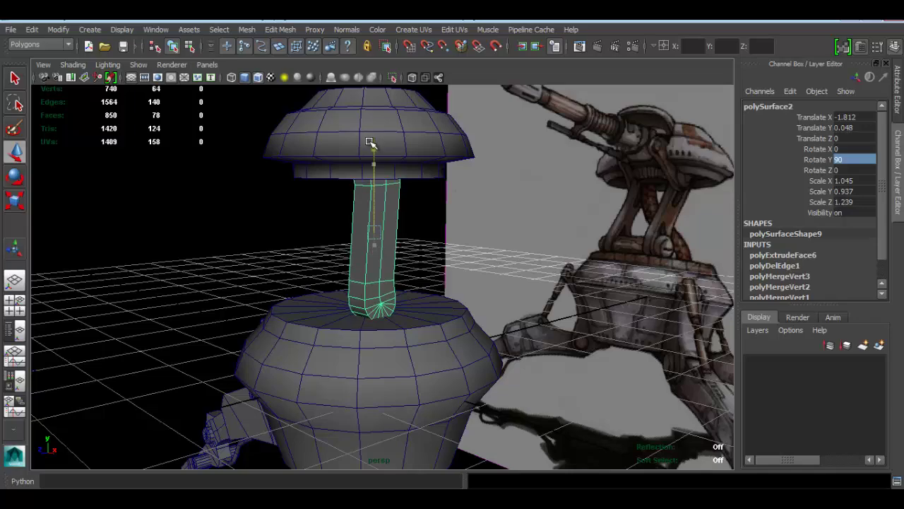
Tilt the strut to rotation -90, 65.59, -90 and shift it to Y -0.068, Z -0.197 between the turret head and base.
click(246, 231)
alt+drag(248, 231, 328, 220)
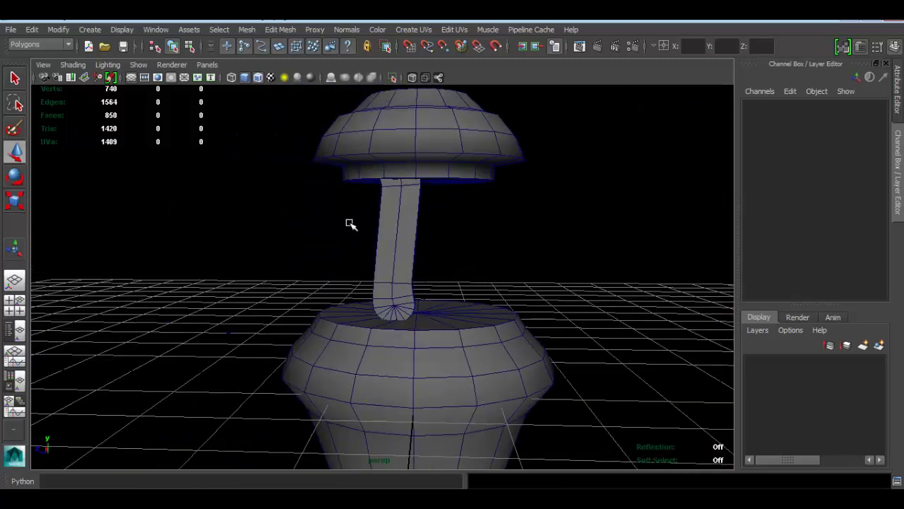
click(411, 241)
key(e)
drag(509, 188, 504, 240)
key(w)
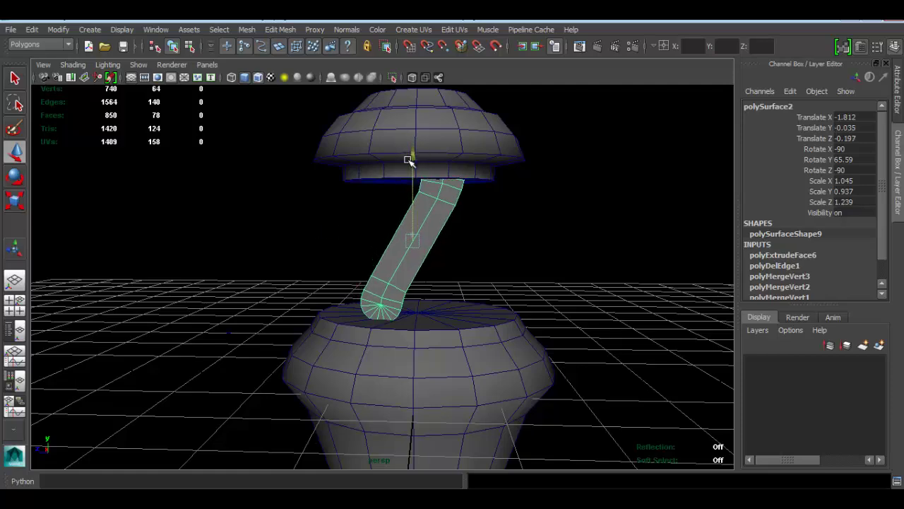
alt+drag(335, 242, 368, 246)
click(321, 202)
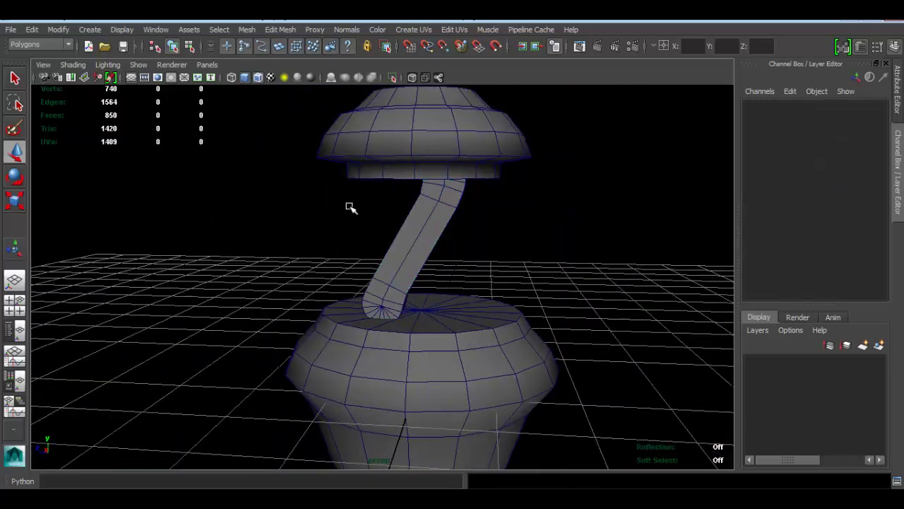
Duplicate the leg's hip joint cylinder and raise the copy above the leg to Y 1.127.
alt+drag(327, 224, 308, 267)
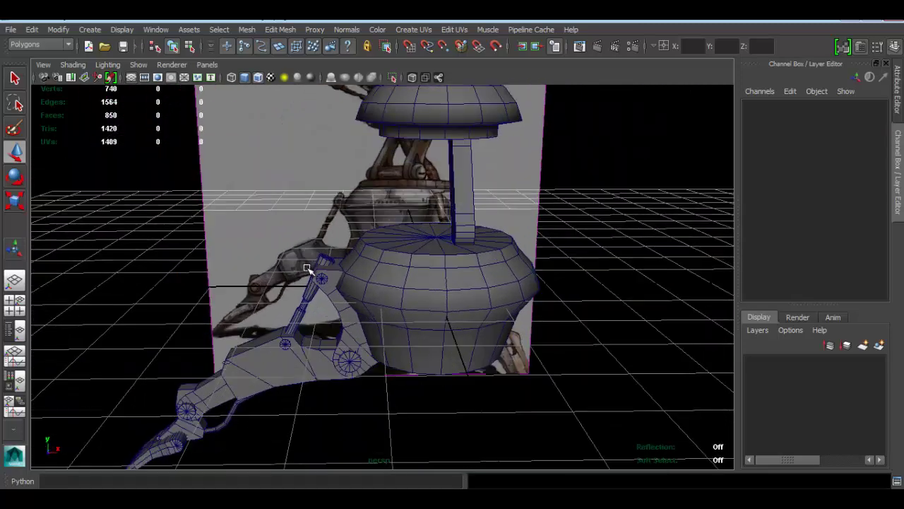
scroll(308, 272, up, 2)
click(337, 380)
alt+drag(339, 379, 414, 234)
key(r)
Turn the duplicated cylinder to 90 degrees around Y so it lies sideways.
key(e)
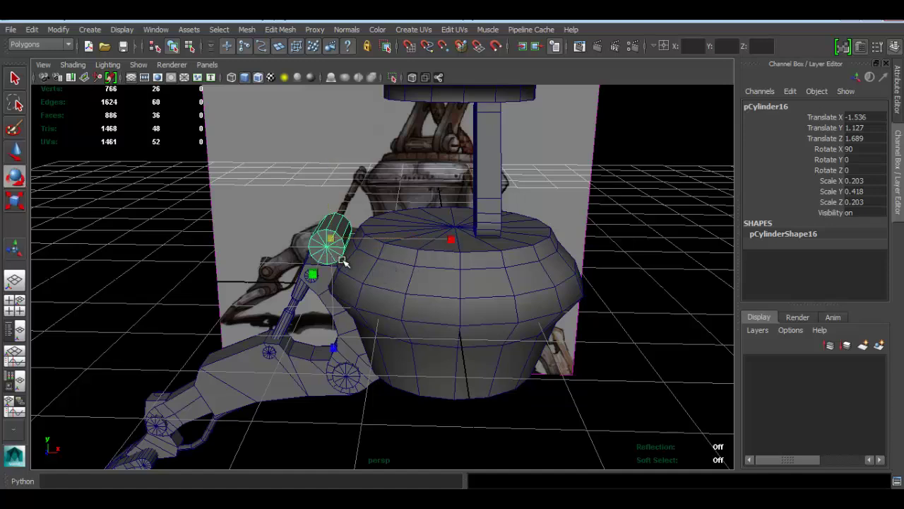
drag(357, 276, 701, 219)
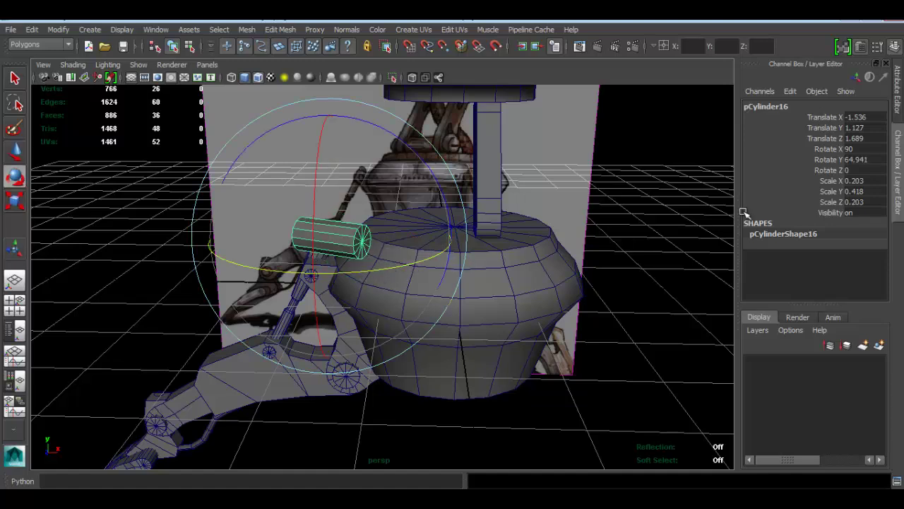
double_click(862, 162)
text(90)
key(Return)
alt+drag(547, 217, 370, 253)
Snap the cylinder to X 0 and move it to Z 0.491 at the foot of the strut.
key(w)
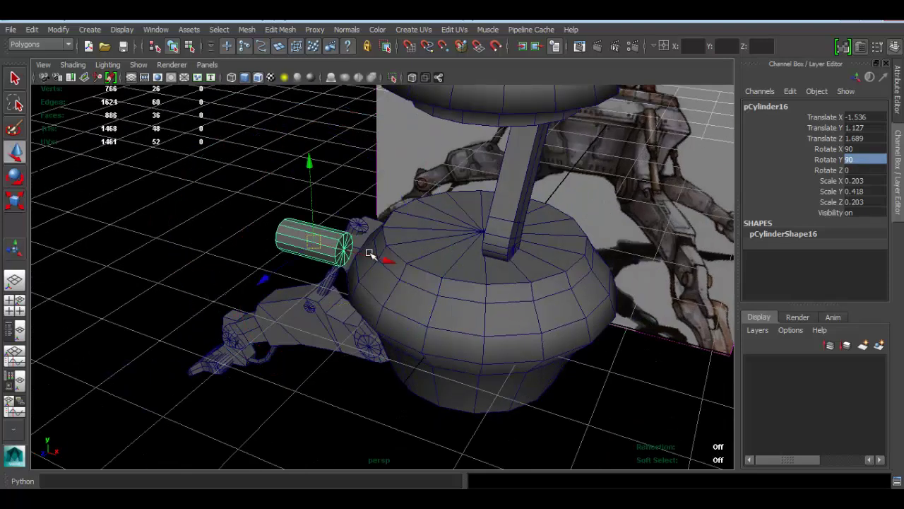
key(x)
drag(390, 265, 460, 276)
alt+drag(516, 274, 456, 283)
drag(353, 284, 473, 275)
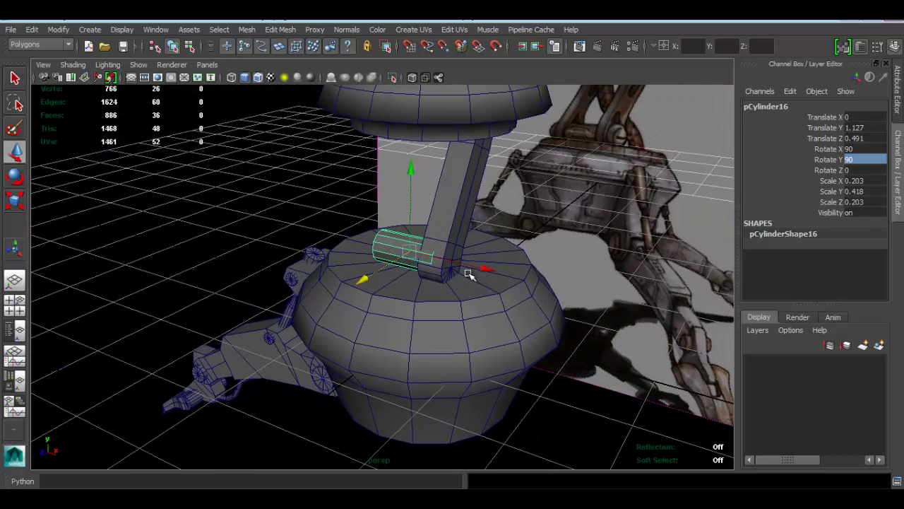
Lengthen the cylinder to a Y scale of 0.796 and adjust its position to Y 1.032, Z 0.512.
key(r)
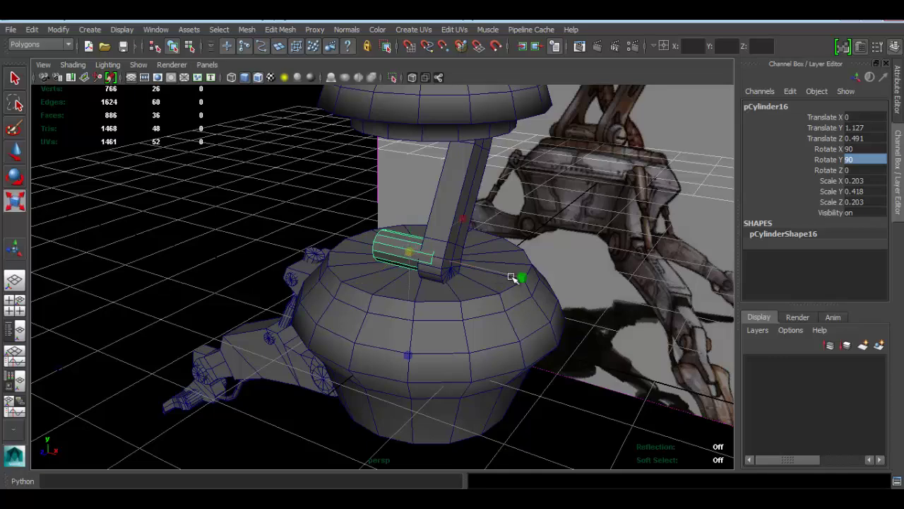
drag(521, 284, 642, 317)
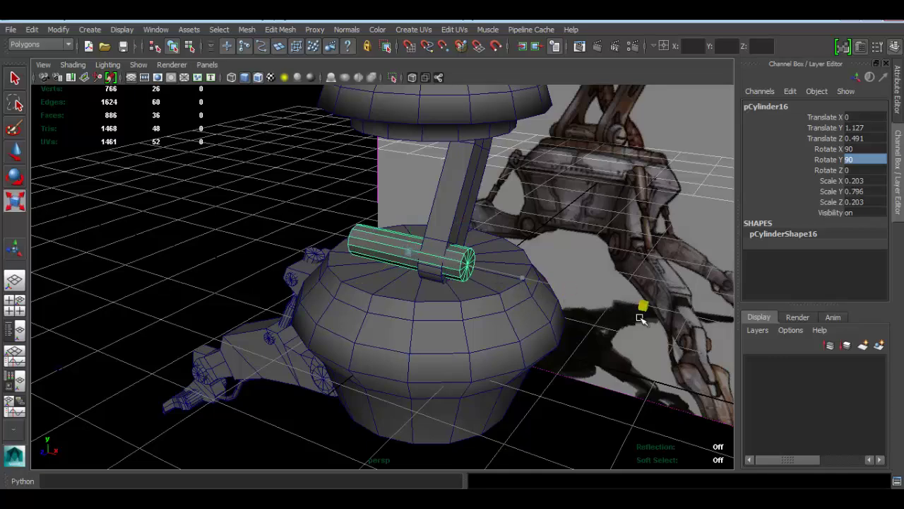
key(w)
alt+drag(458, 274, 415, 175)
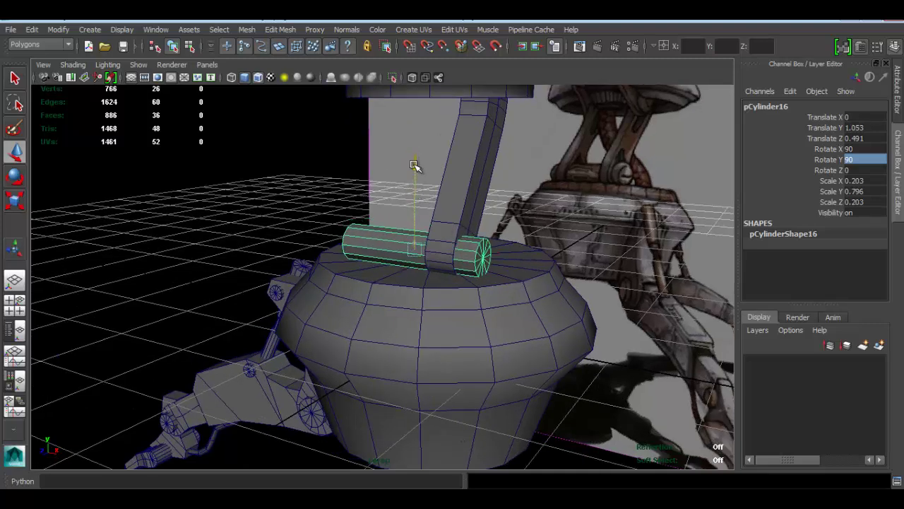
alt+drag(490, 197, 431, 253)
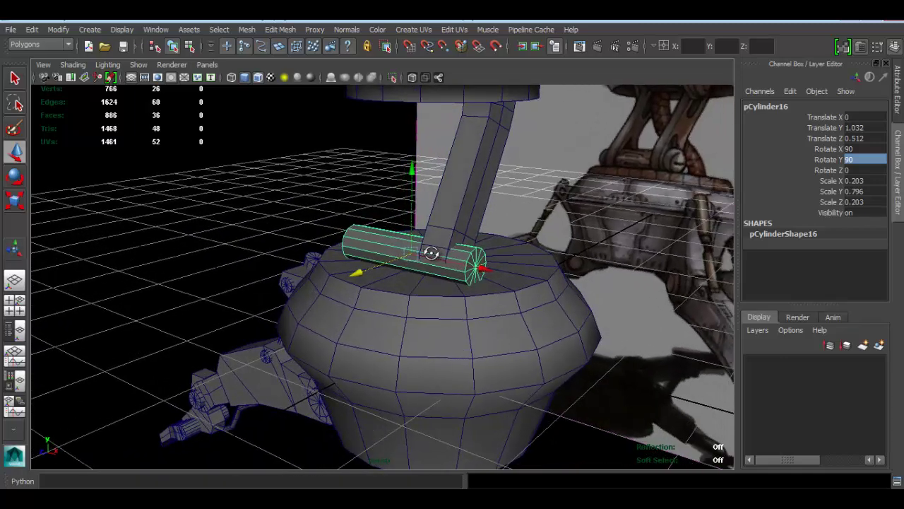
alt+middle_drag(371, 199, 339, 208)
scroll(339, 208, up, 4)
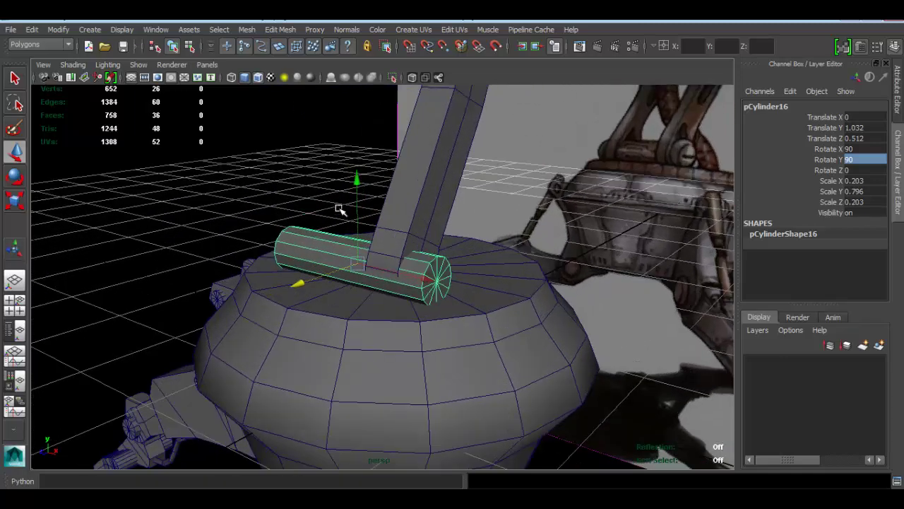
Widen the strut to an X scale of 1.225 so it surrounds the end of the cylinder.
alt+drag(378, 248, 377, 229)
click(397, 244)
key(r)
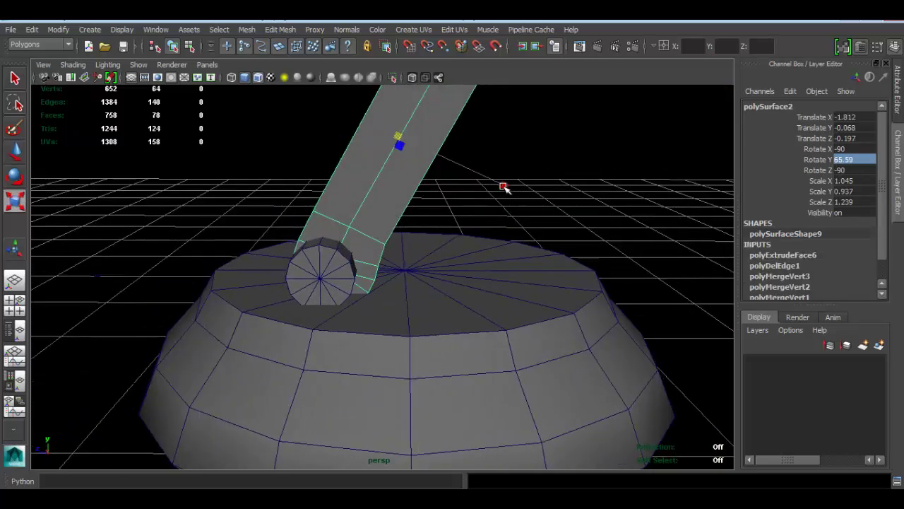
drag(513, 189, 522, 192)
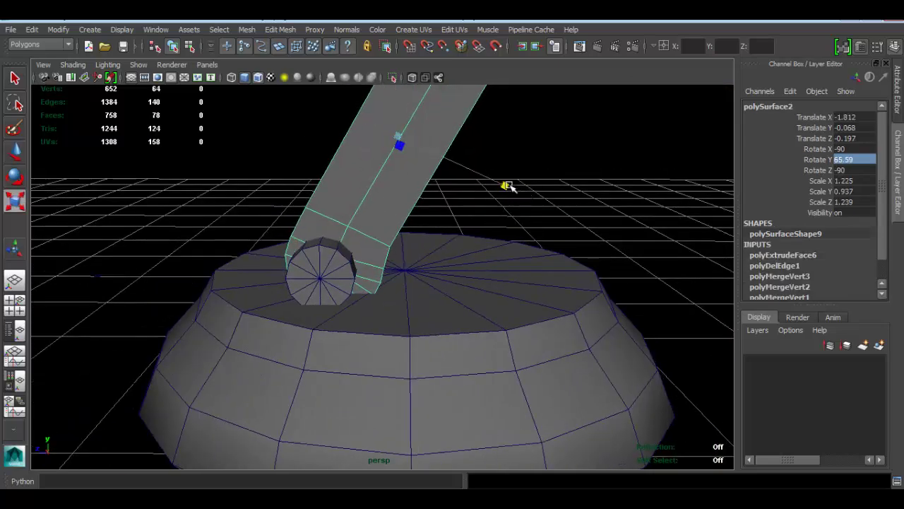
Move the strut along Z to -0.108 so its foot centers on the cylinder.
scroll(391, 154, down, 4)
alt+drag(455, 156, 460, 150)
key(w)
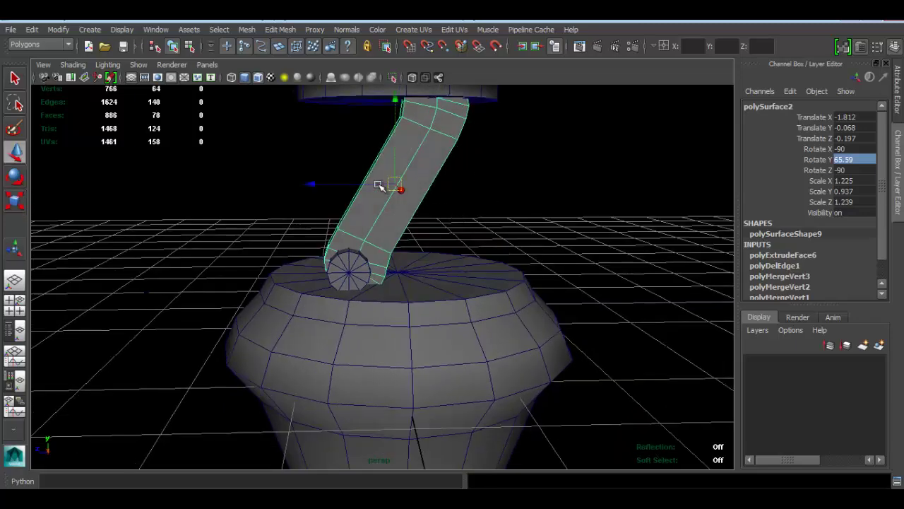
drag(319, 185, 310, 186)
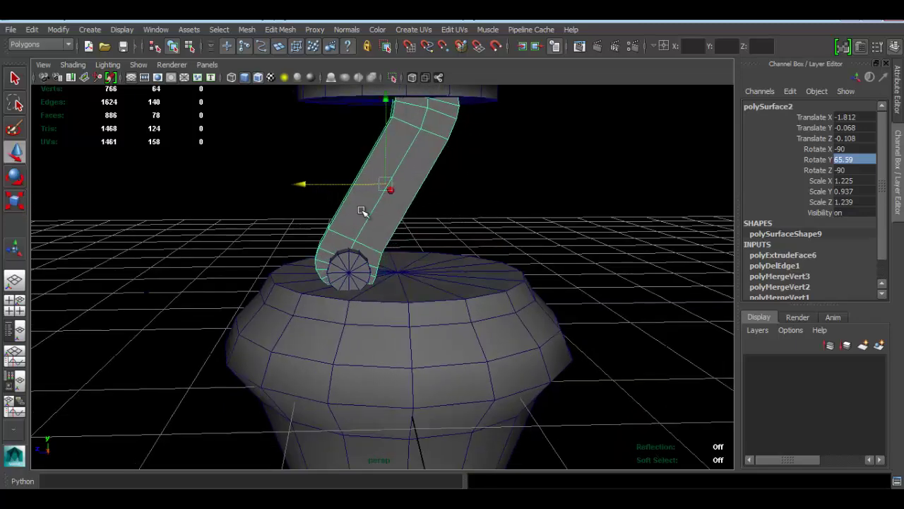
click(541, 221)
alt+drag(363, 208, 463, 216)
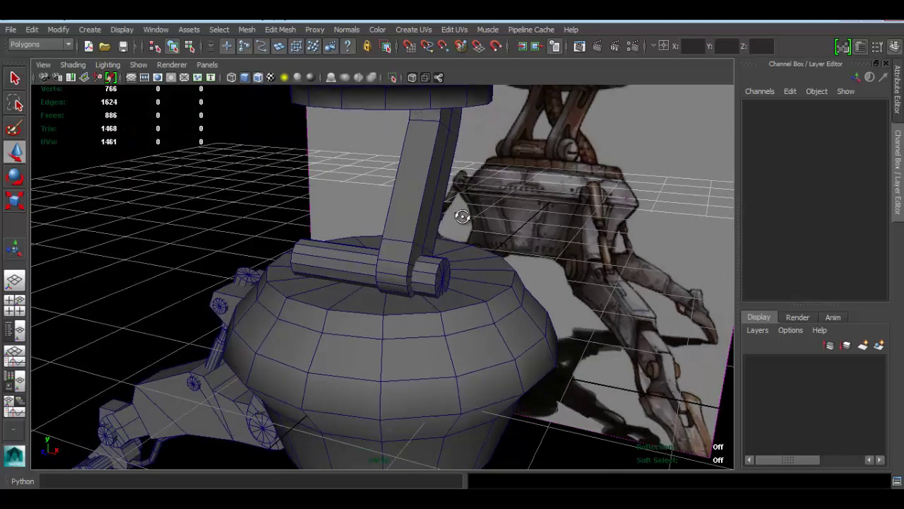
Select the cylinder together with the strut and move both along Z, bringing the strut to Z -0.017.
alt+drag(393, 265, 360, 252)
click(360, 252)
alt+drag(449, 224, 365, 234)
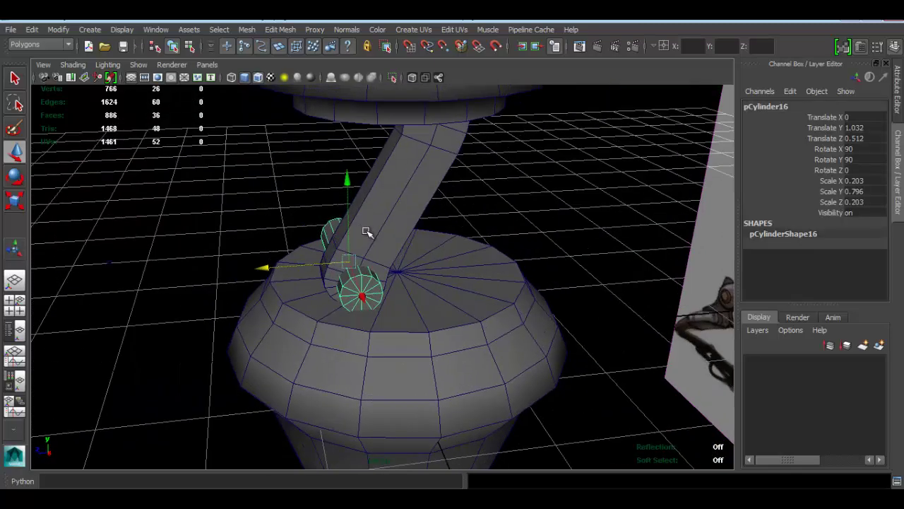
click(373, 218)
drag(308, 204, 437, 202)
scroll(387, 186, down, 3)
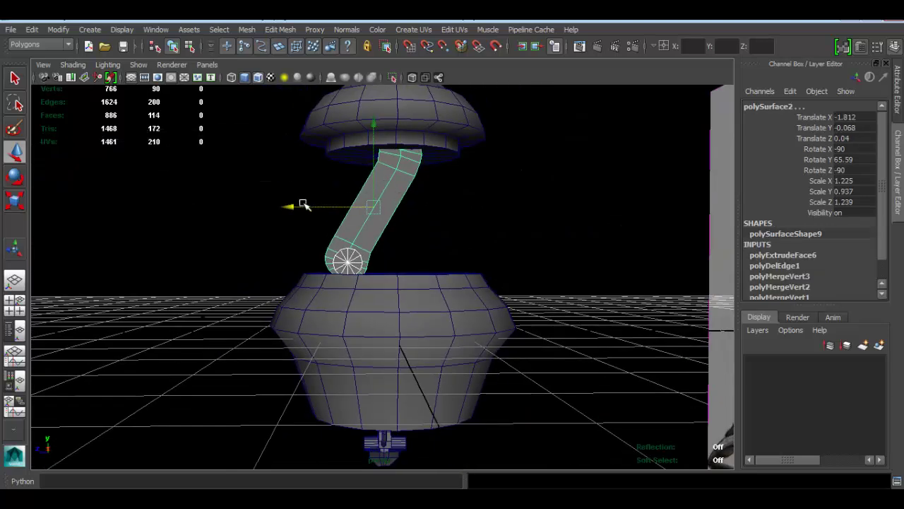
Examine how the strut and cylinder fit between the turret head and the base, and select the strut.
click(243, 190)
alt+drag(311, 206, 481, 235)
scroll(414, 252, down, 5)
alt+drag(414, 253, 339, 239)
alt+right_drag(369, 208, 430, 272)
alt+middle_drag(381, 221, 387, 228)
alt+right_drag(386, 229, 428, 259)
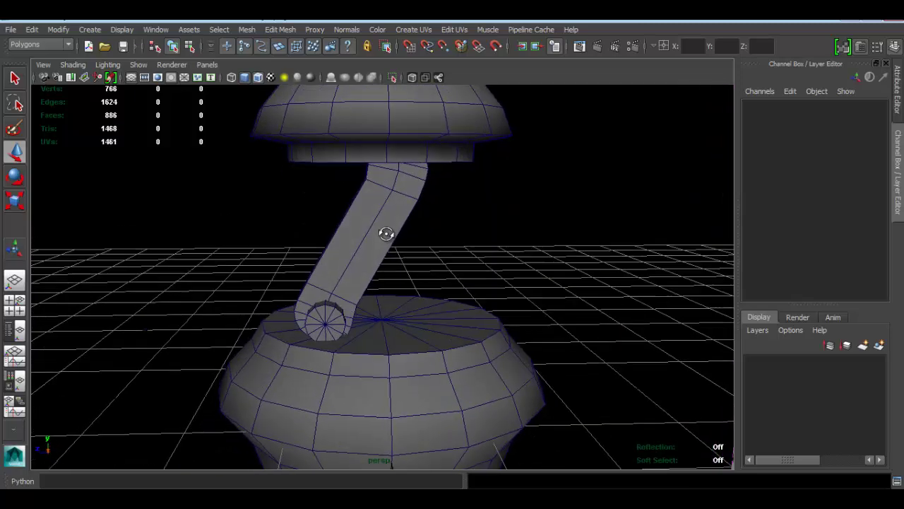
click(390, 225)
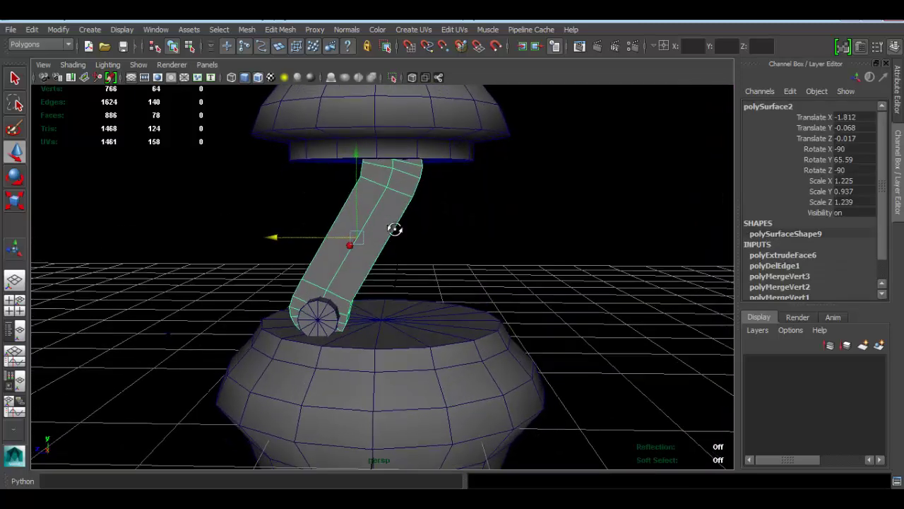
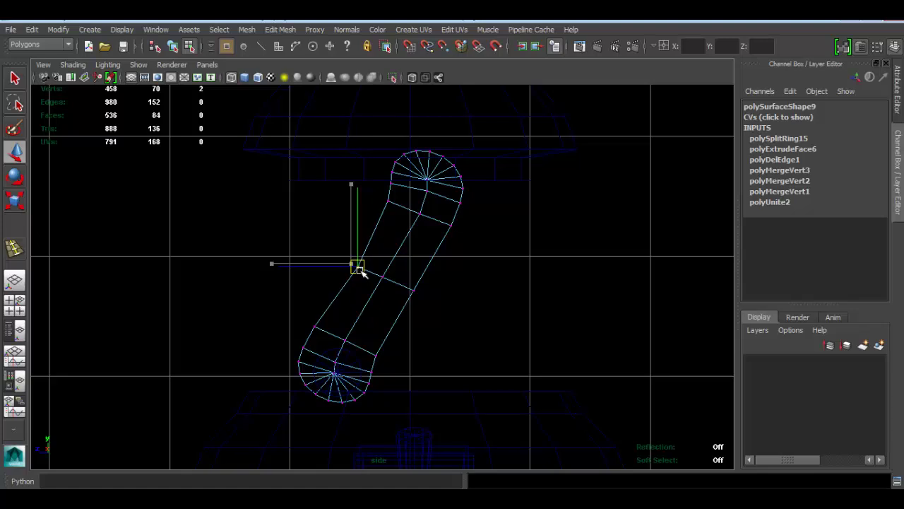
Switch to MobileDroidTurret.jpg in Windows Live Photo Gallery, examine the shape of the support struts, and return to the Maya side view.
click(330, 496)
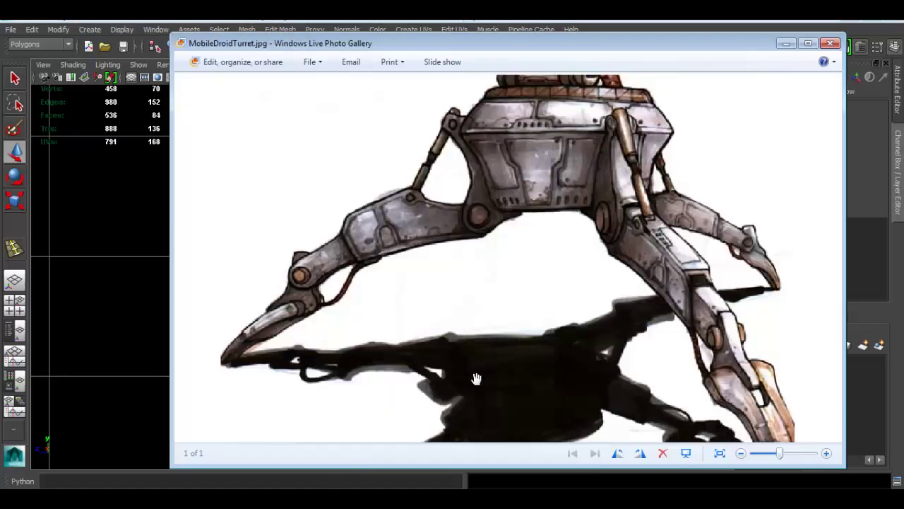
drag(569, 209, 550, 353)
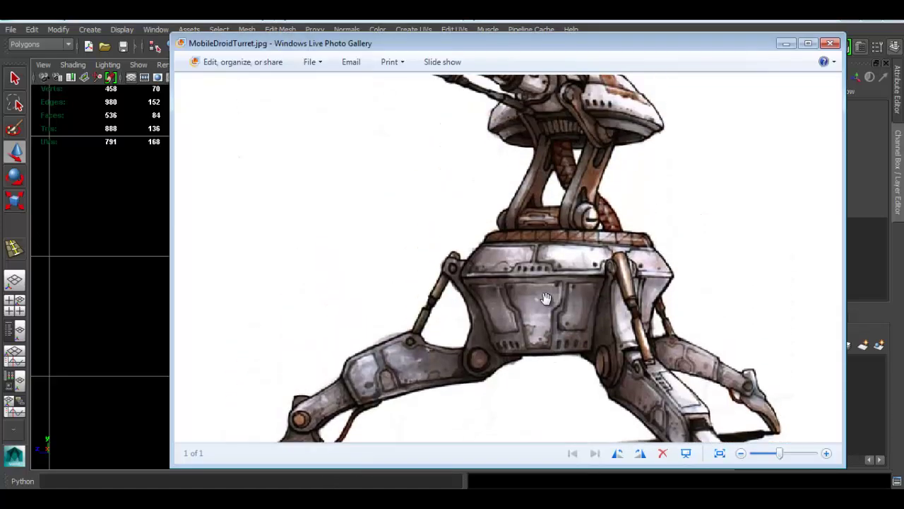
key(alt+Tab)
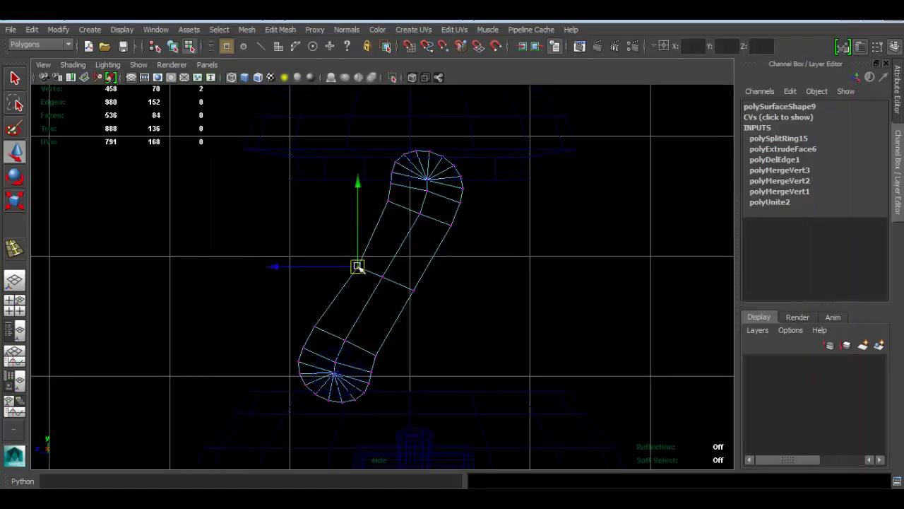
Reshape the strut's mid-length vertices in the side view, shifting them slightly toward +Z for a gentle bend, and return to object mode.
drag(359, 268, 350, 263)
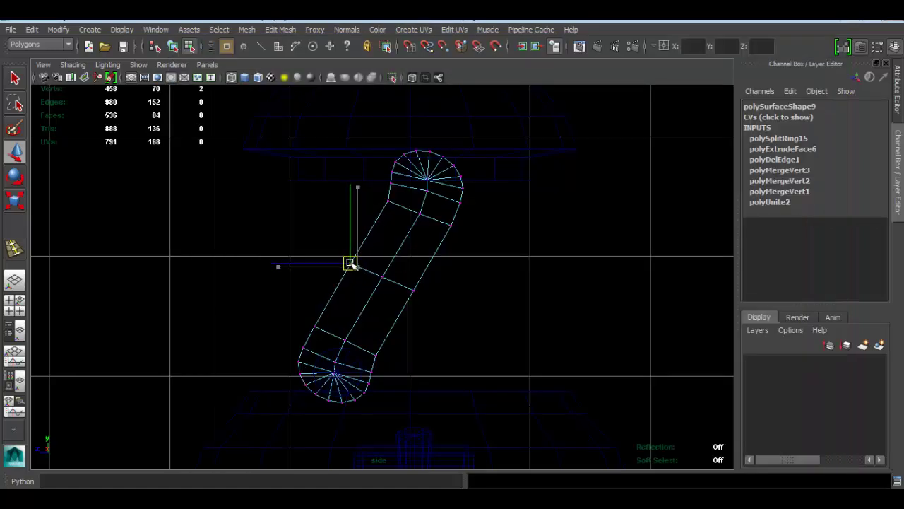
click(414, 291)
drag(417, 295, 412, 293)
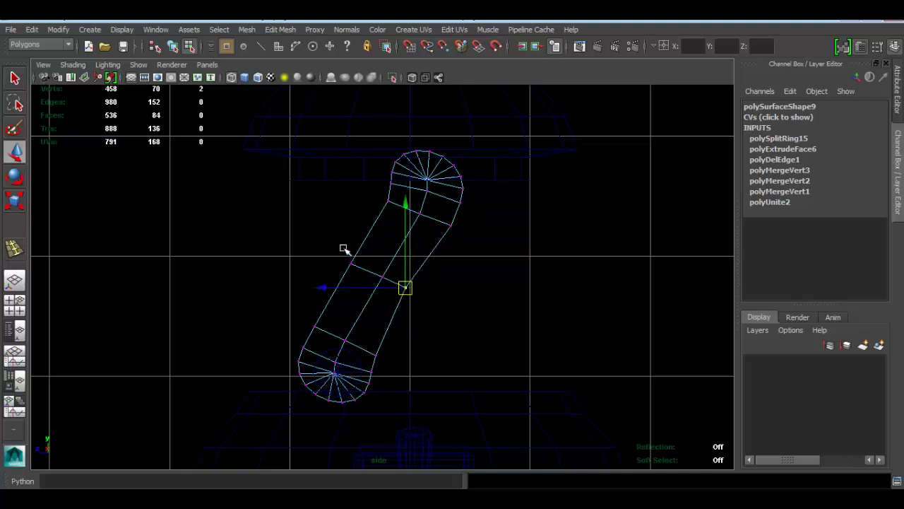
drag(355, 268, 355, 268)
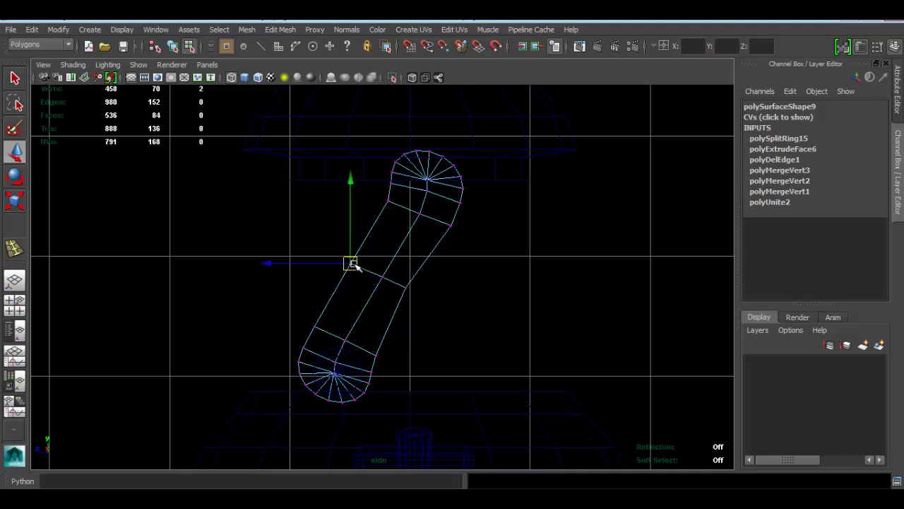
click(389, 278)
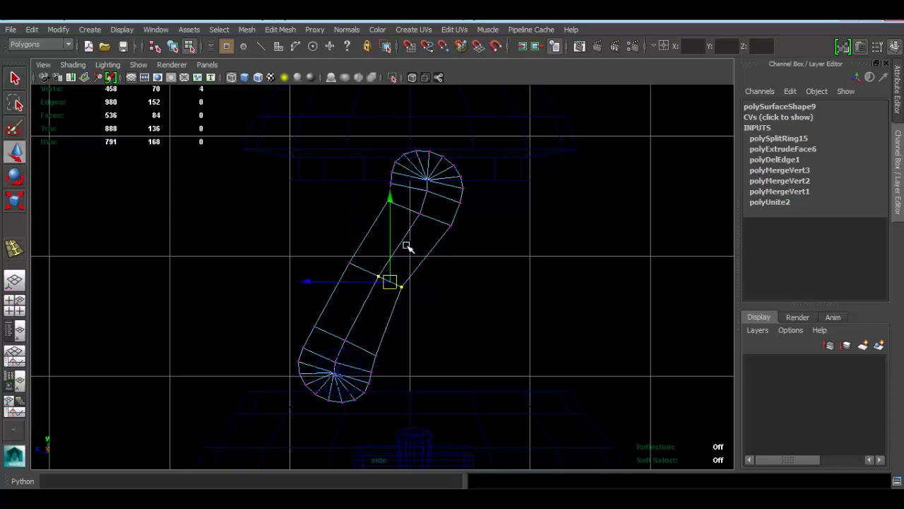
key(space)
key(space)
mouse_move(397, 238)
alt+mouse_down()
mouse_move(500, 250)
mouse_move(450, 245)
mouse_move(476, 250)
mouse_move(408, 224)
alt+mouse_up()
alt+drag(401, 176, 399, 182)
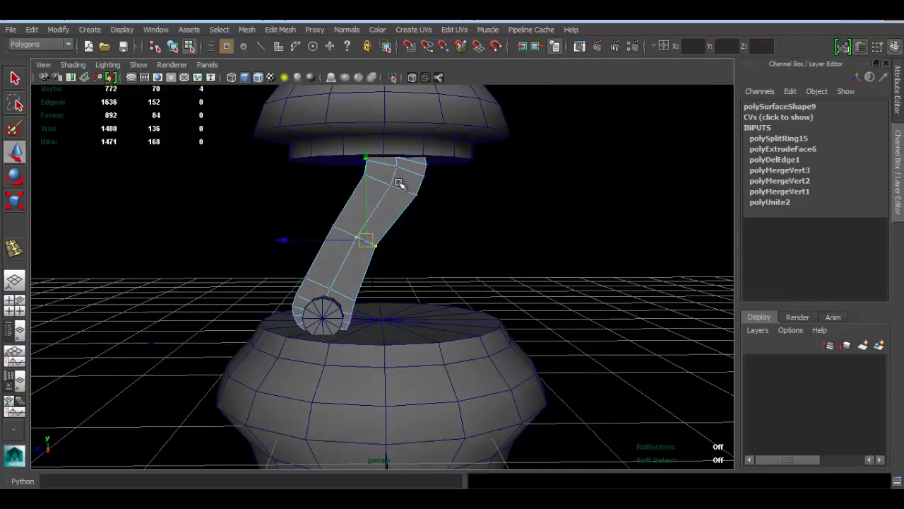
right_drag(399, 184, 452, 167)
click(504, 156)
Examine both struts and the pivot cylinder from several angles against the reference artwork.
scroll(380, 240, down, 4)
alt+drag(379, 240, 520, 276)
click(401, 286)
alt+drag(432, 272, 375, 287)
click(193, 272)
alt+right_drag(310, 289, 455, 341)
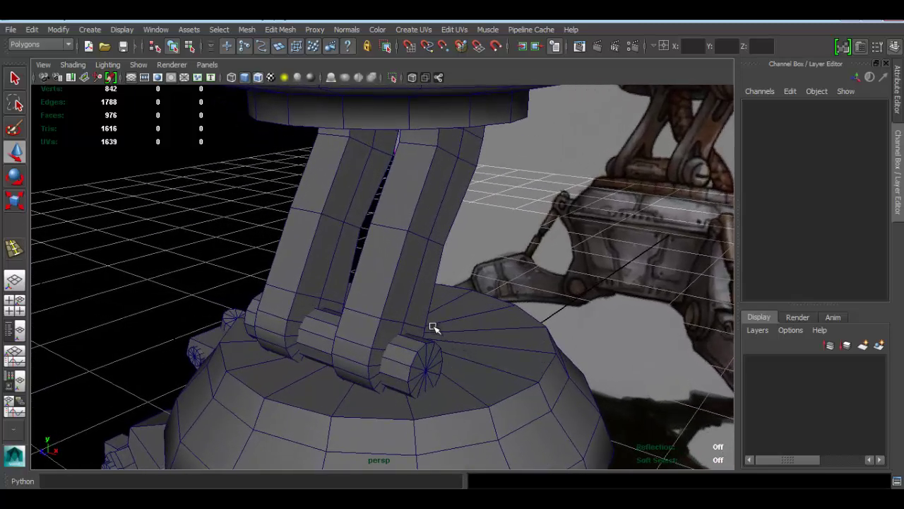
alt+drag(434, 328, 457, 268)
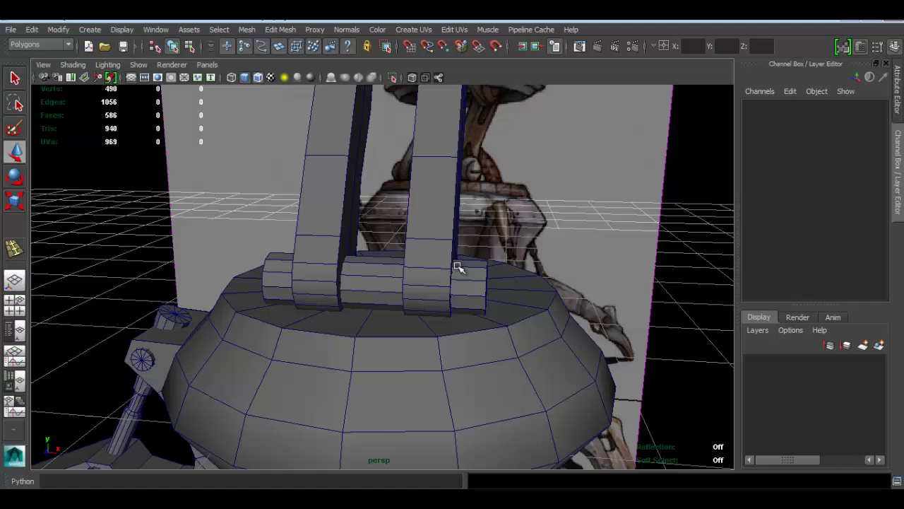
Insert two edge loops near each end of the pivot cylinder, just outside the struts.
click(367, 272)
alt+drag(367, 272, 373, 275)
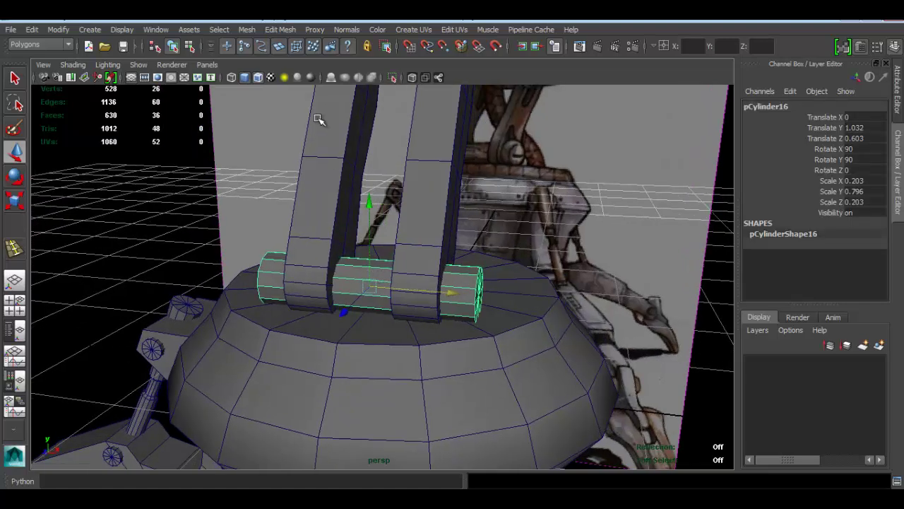
click(280, 29)
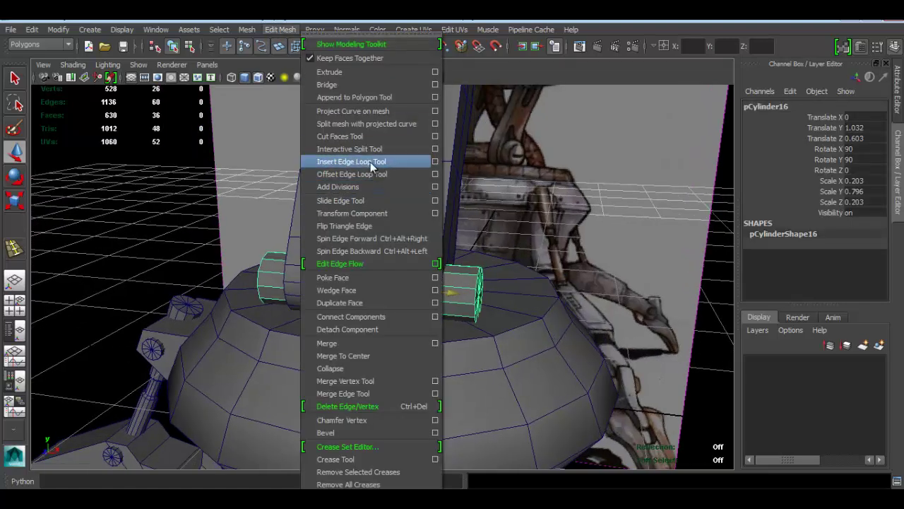
click(371, 162)
scroll(481, 300, up, 3)
drag(488, 298, 482, 294)
alt+drag(279, 286, 308, 298)
alt+drag(518, 292, 464, 296)
key(q)
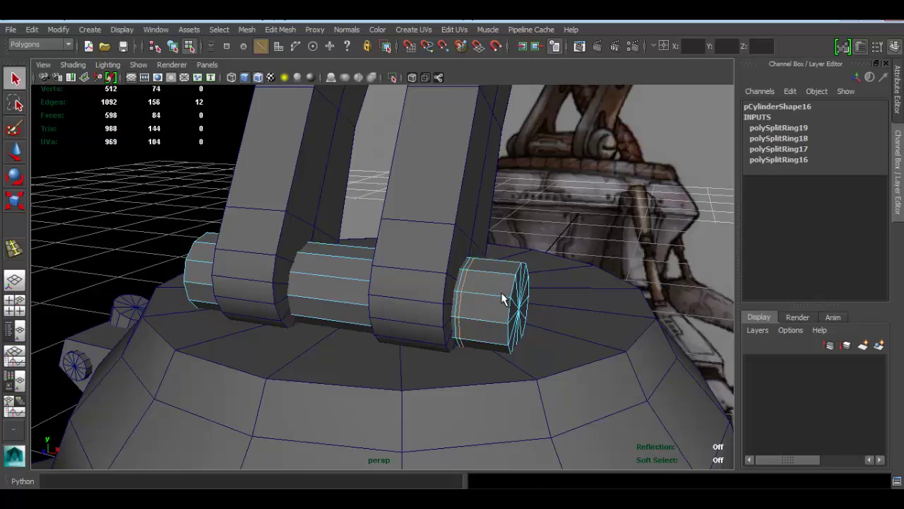
Select the outer face rings at both cylinder ends and push them outward with Transform Component to a local Z of 0.057.
right_drag(505, 275, 498, 285)
click(491, 288)
shift+double_click(482, 309)
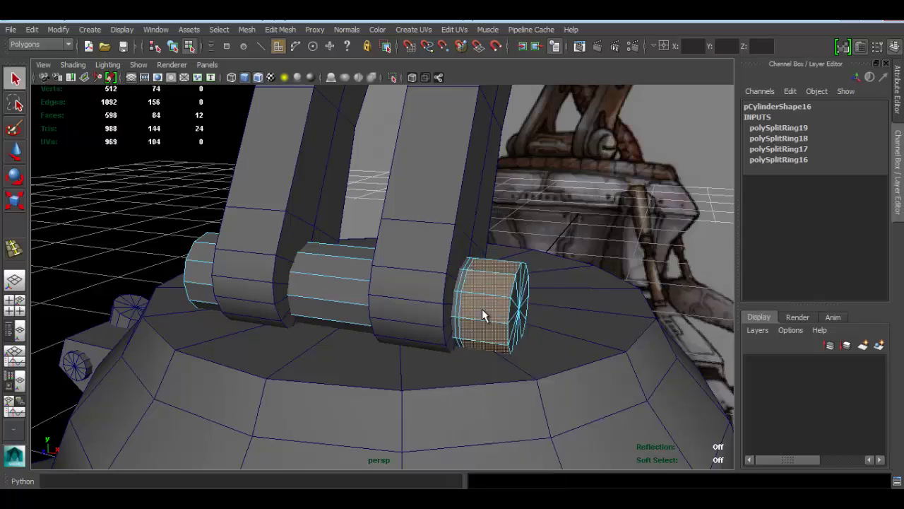
alt+drag(327, 283, 424, 293)
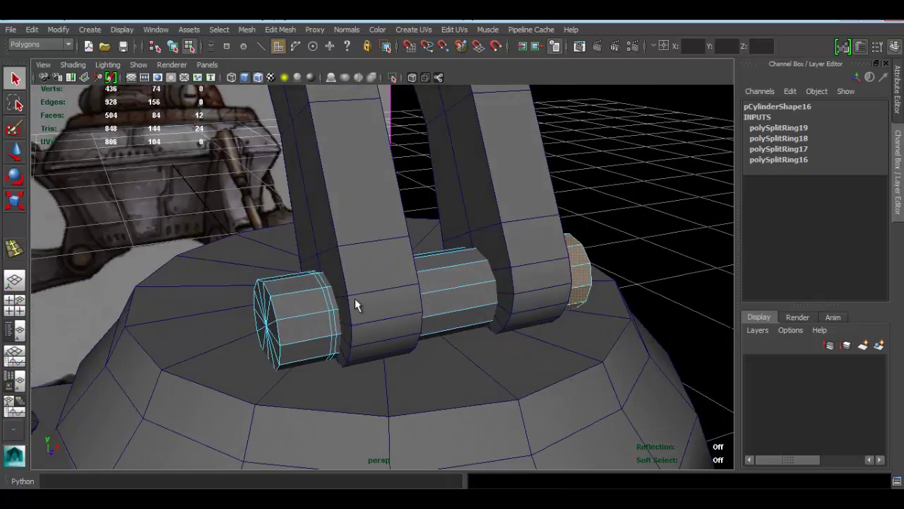
shift+double_click(313, 316)
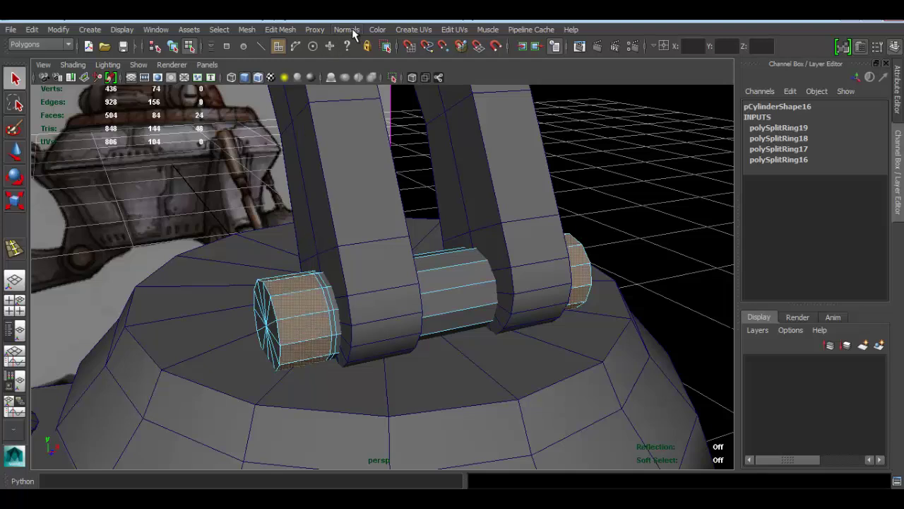
click(284, 29)
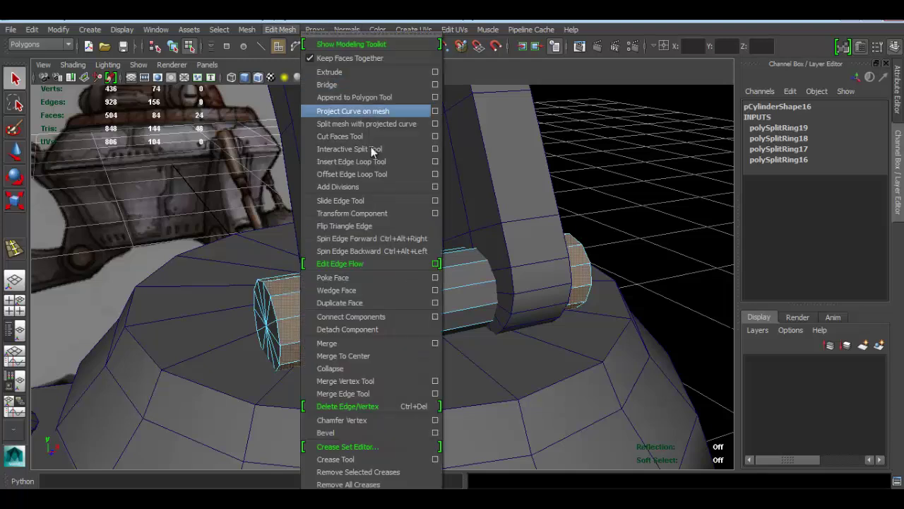
click(384, 216)
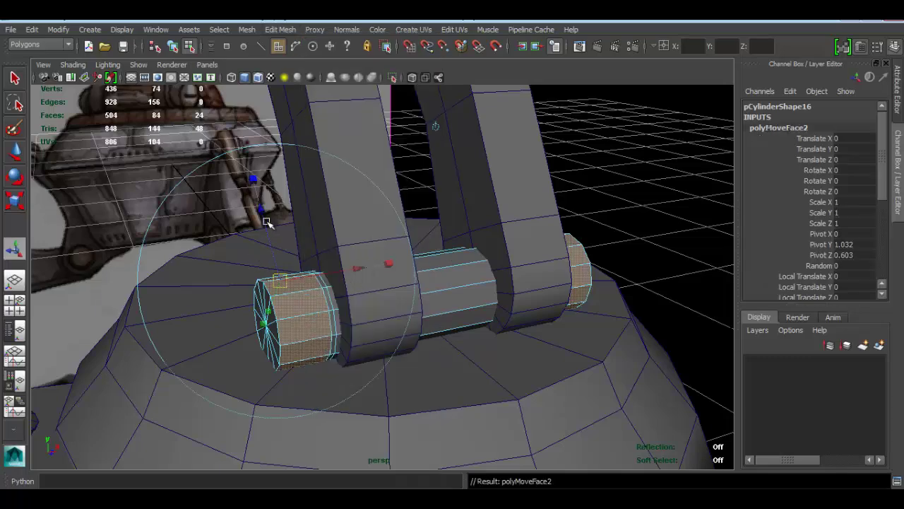
drag(262, 213, 260, 207)
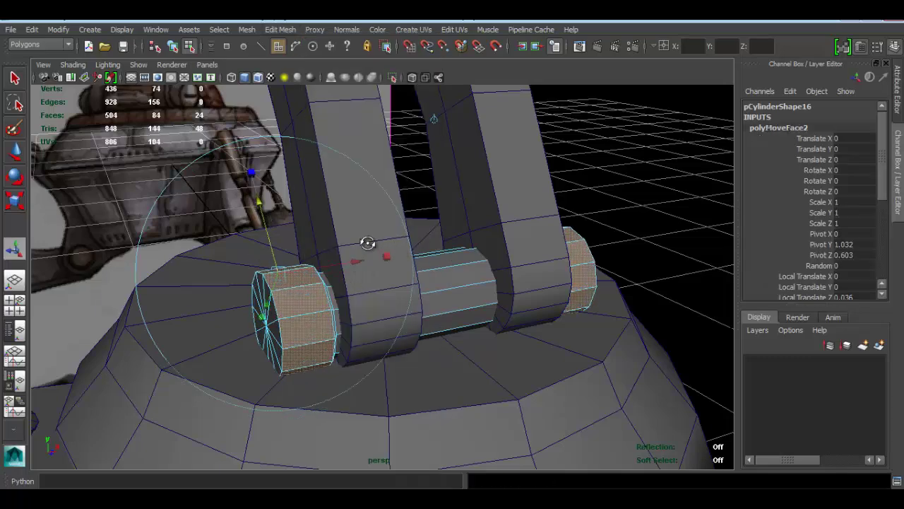
alt+drag(368, 244, 409, 251)
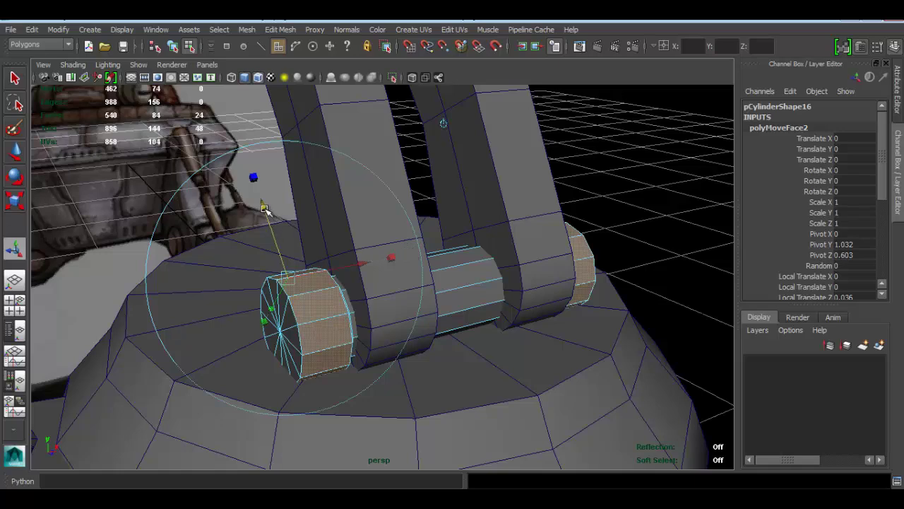
alt+drag(262, 202, 346, 233)
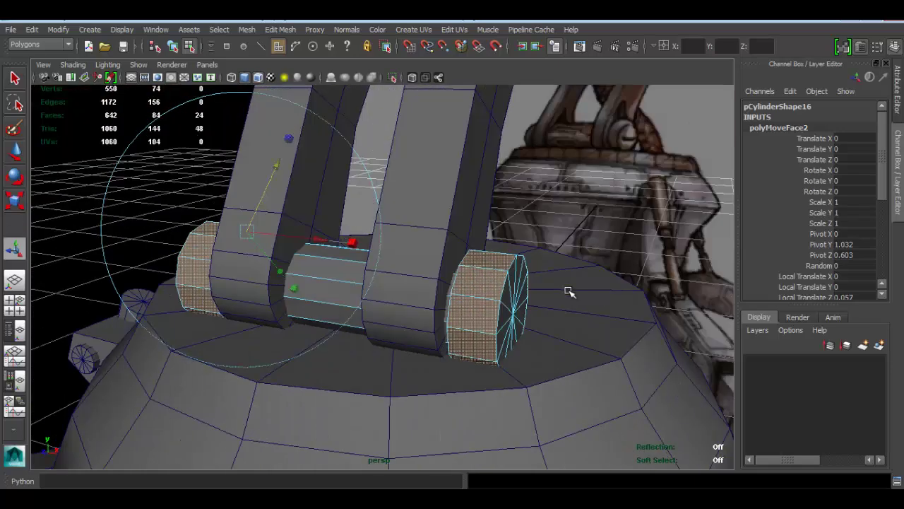
right_drag(482, 279, 464, 220)
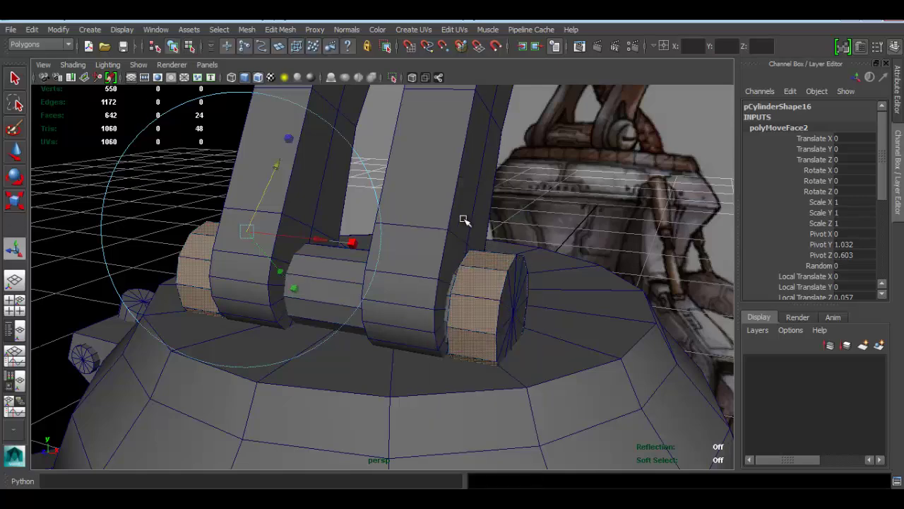
click(72, 240)
scroll(412, 253, down, 5)
alt+drag(430, 285, 444, 271)
scroll(395, 277, up, 5)
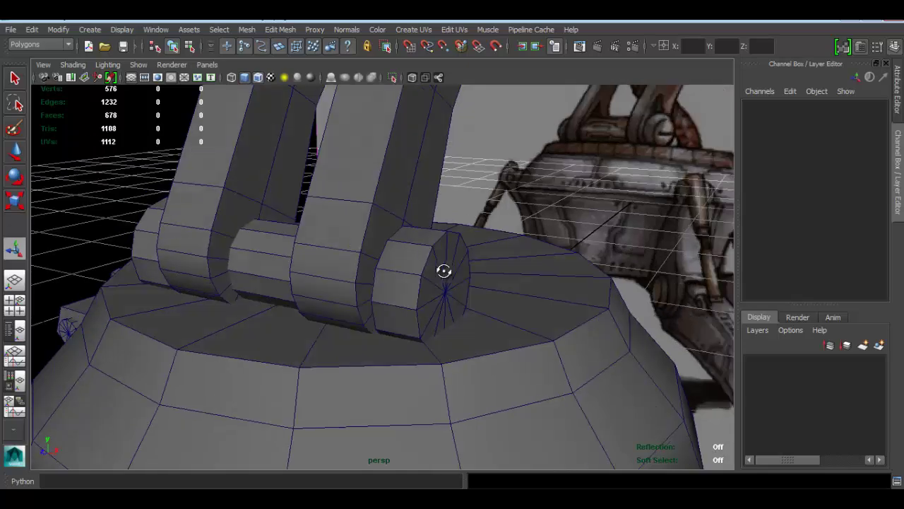
click(440, 280)
right_drag(441, 262, 442, 242)
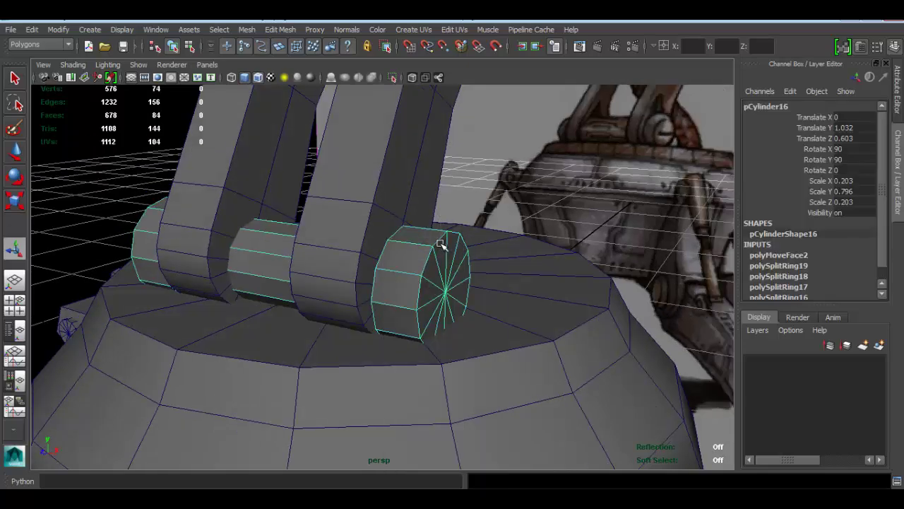
alt+drag(439, 287, 485, 286)
drag(493, 213, 555, 397)
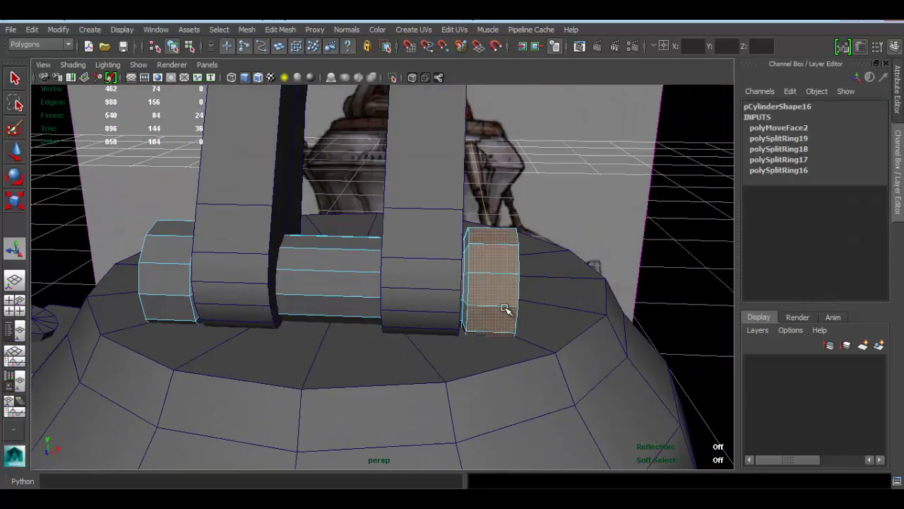
alt+drag(507, 311, 424, 294)
ctrl+click(424, 294)
ctrl+click(418, 263)
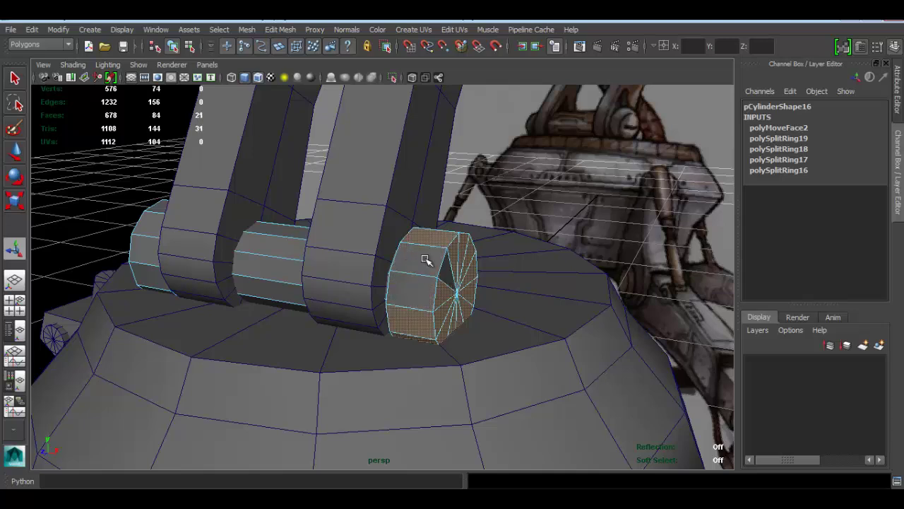
click(454, 287)
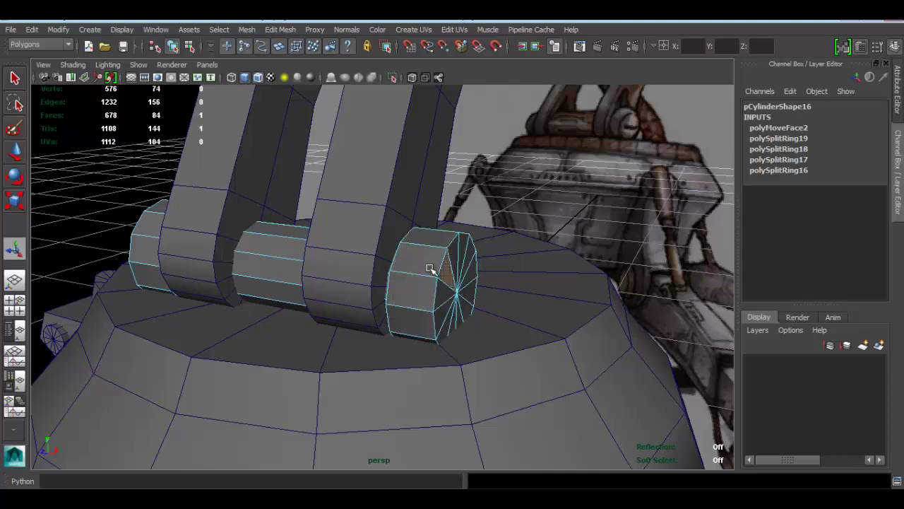
Select only the cap faces at both ends of the pivot cylinder, using the front view.
right_drag(430, 214, 439, 243)
mouse_move(464, 274)
alt+mouse_down()
mouse_move(485, 268)
mouse_move(476, 277)
alt+mouse_up()
key(space)
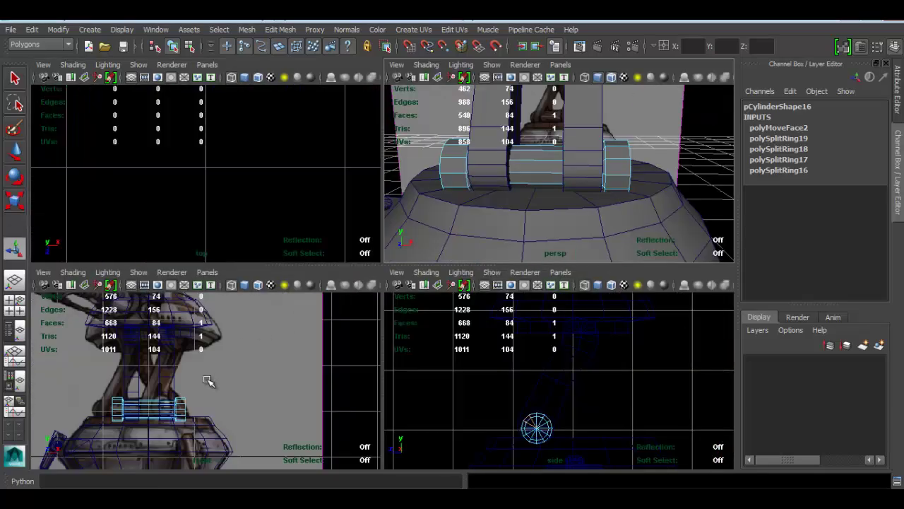
key(space)
scroll(399, 323, up, 5)
alt+middle_drag(289, 313, 464, 227)
scroll(226, 249, up, 1)
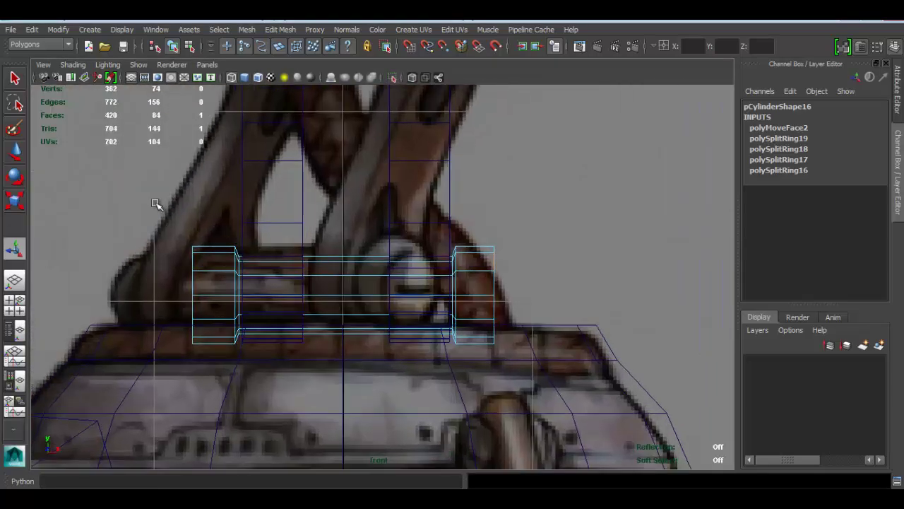
shift+drag(477, 233, 530, 391)
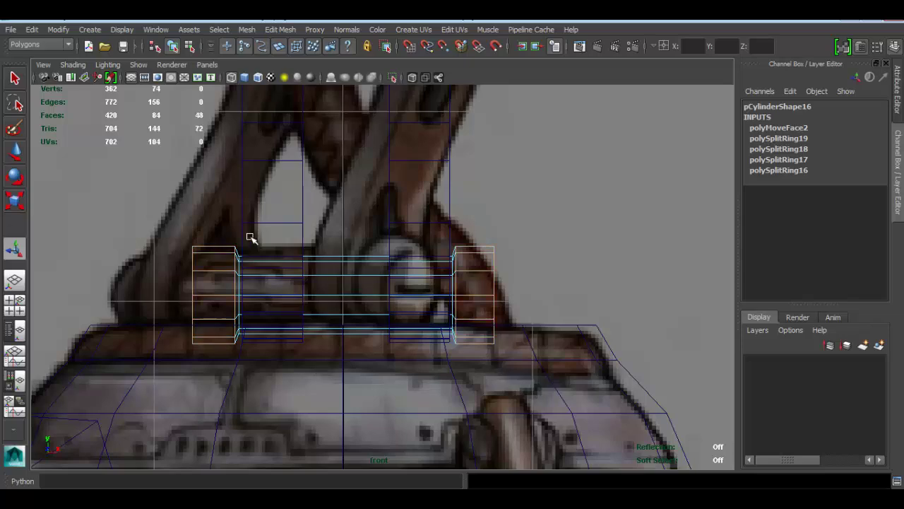
ctrl+drag(280, 278, 471, 409)
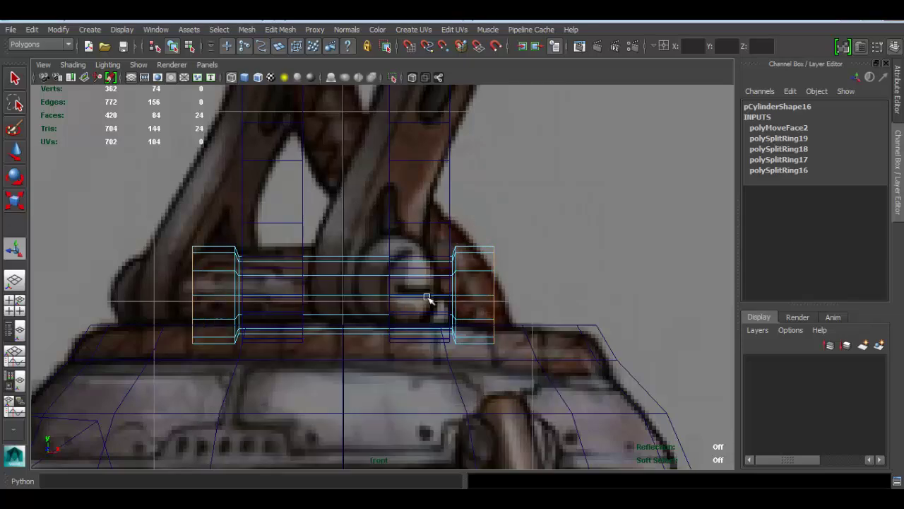
Use Transform Component to move both end caps slightly inward and scale them down, tapering the cylinder's ends, and return to object mode.
key(space)
mouse_move(464, 301)
alt+mouse_down()
mouse_move(346, 299)
mouse_move(516, 301)
mouse_move(479, 305)
alt+mouse_up()
click(279, 30)
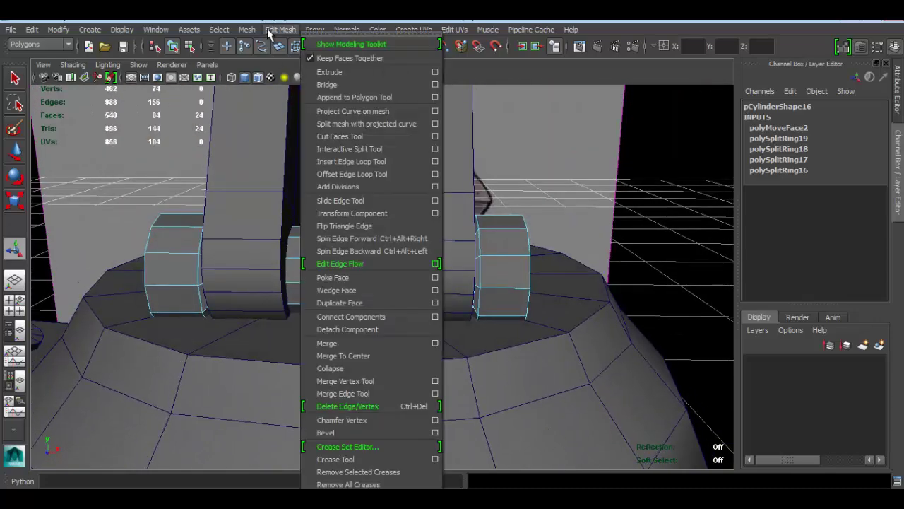
click(366, 215)
alt+drag(238, 252, 282, 254)
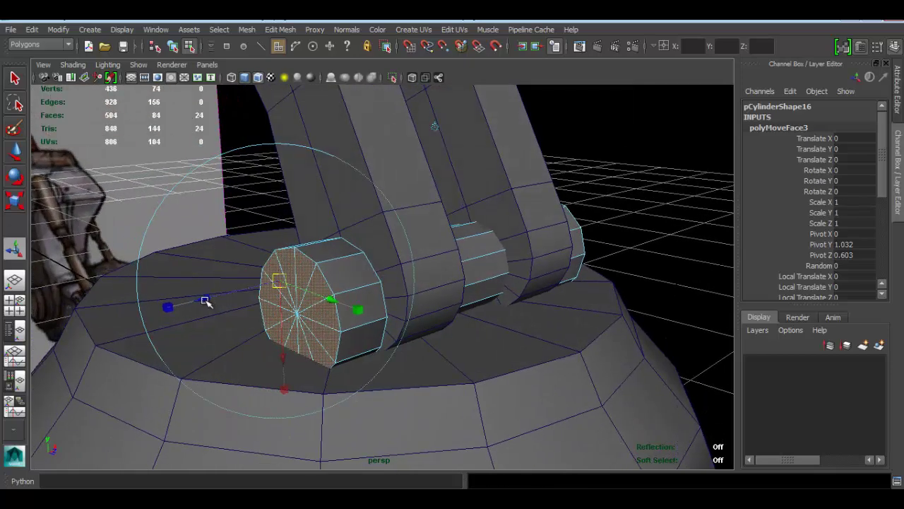
drag(205, 300, 220, 301)
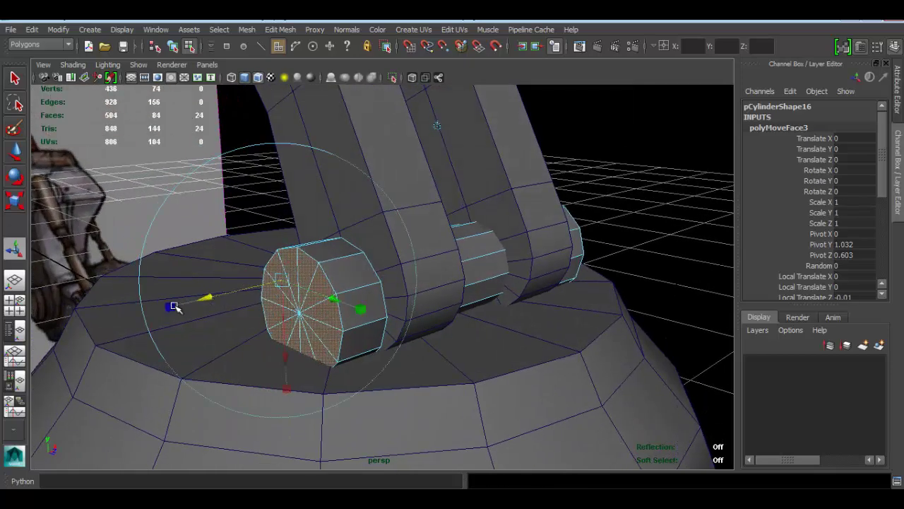
drag(280, 286, 233, 292)
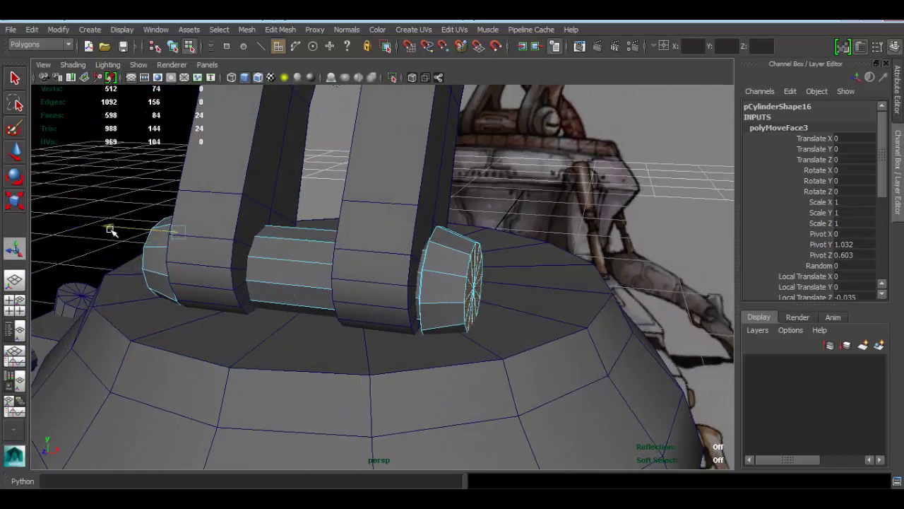
middle_drag(111, 231, 114, 232)
alt+drag(321, 256, 274, 265)
right_drag(374, 274, 442, 174)
click(439, 173)
Scale the +X side strut narrower along X and delete the opposite strut.
scroll(390, 250, down, 8)
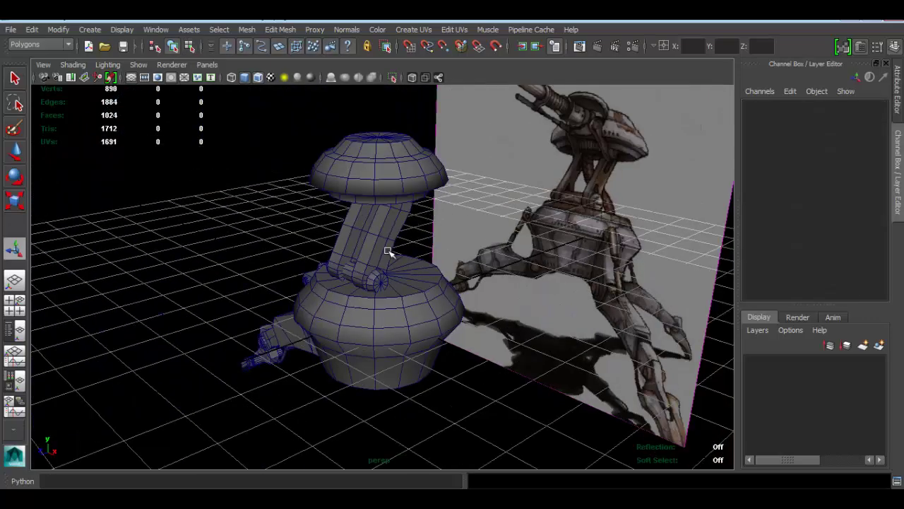
alt+drag(415, 255, 430, 211)
scroll(417, 207, up, 5)
click(424, 209)
key(r)
drag(524, 188, 498, 191)
key(w)
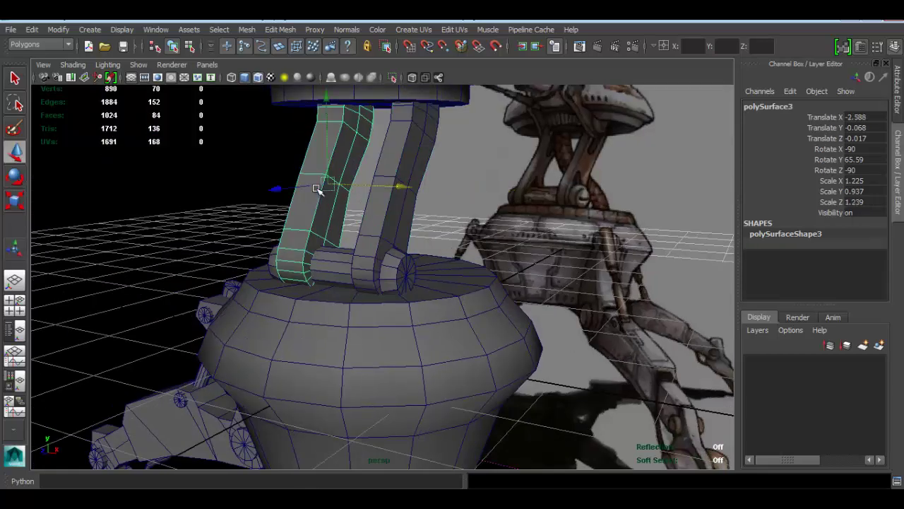
click(317, 189)
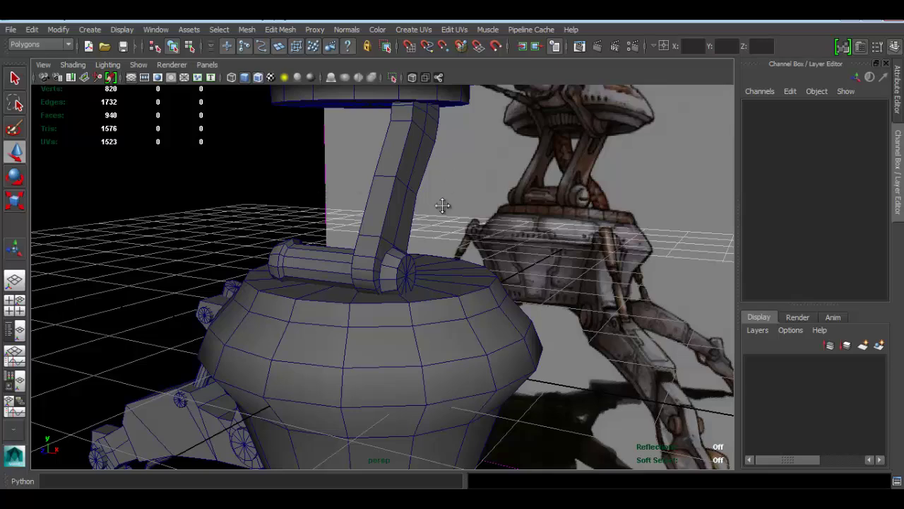
Scale the remaining strut thinner to a Scale Z of 0.761 and shift it along X to -1.747.
alt+drag(443, 205, 414, 242)
click(394, 258)
key(r)
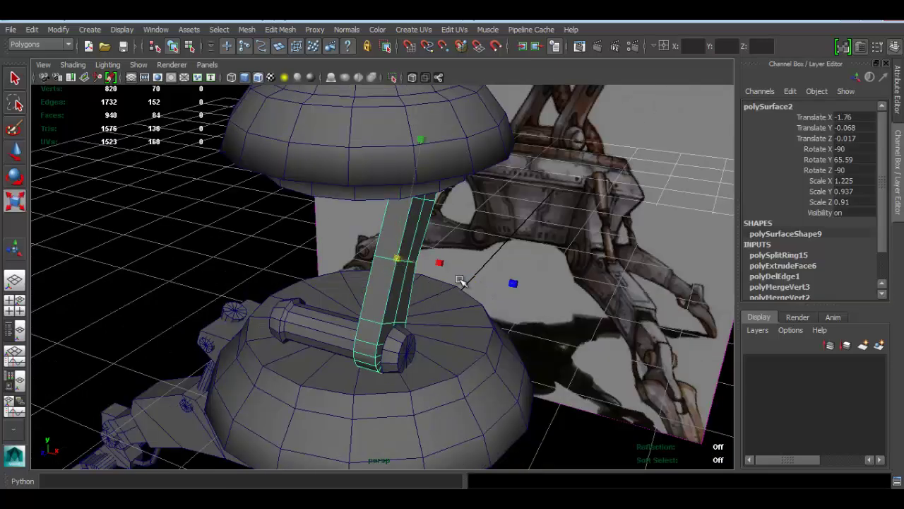
middle_drag(507, 284, 498, 281)
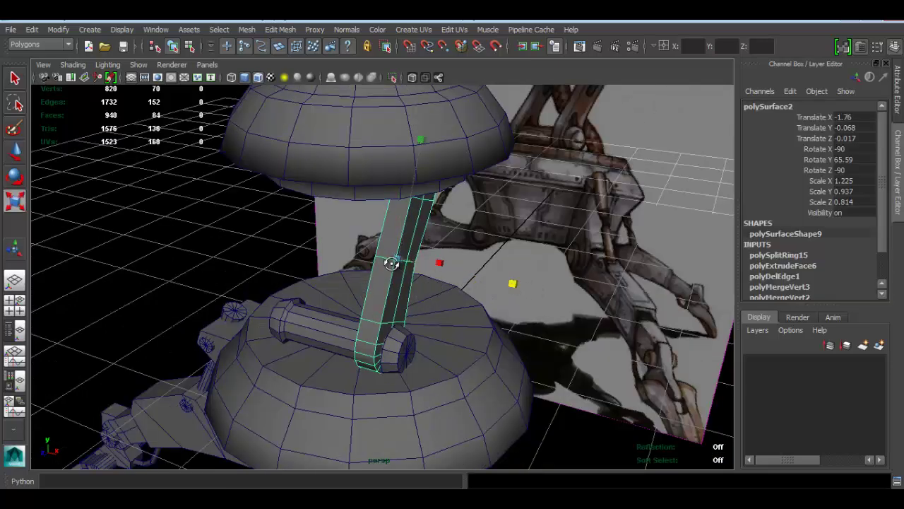
alt+drag(392, 263, 399, 251)
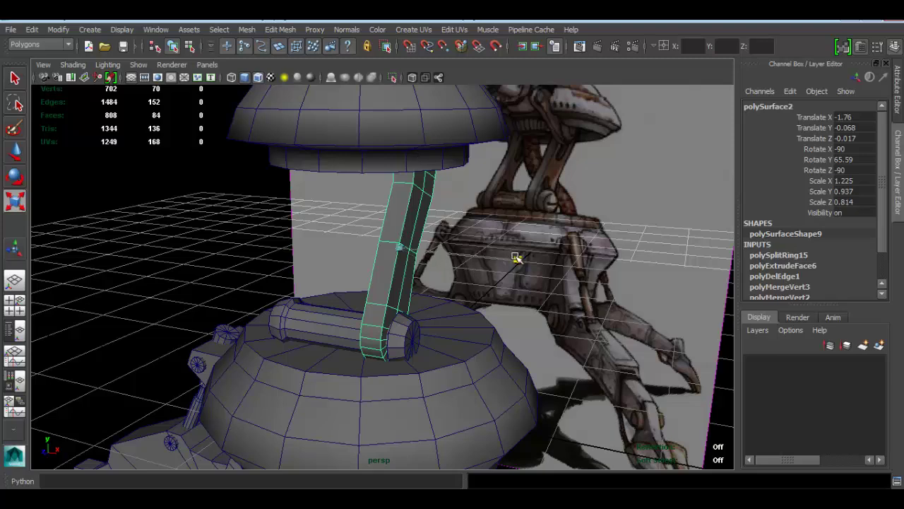
drag(516, 258, 510, 258)
alt+drag(435, 279, 489, 267)
key(w)
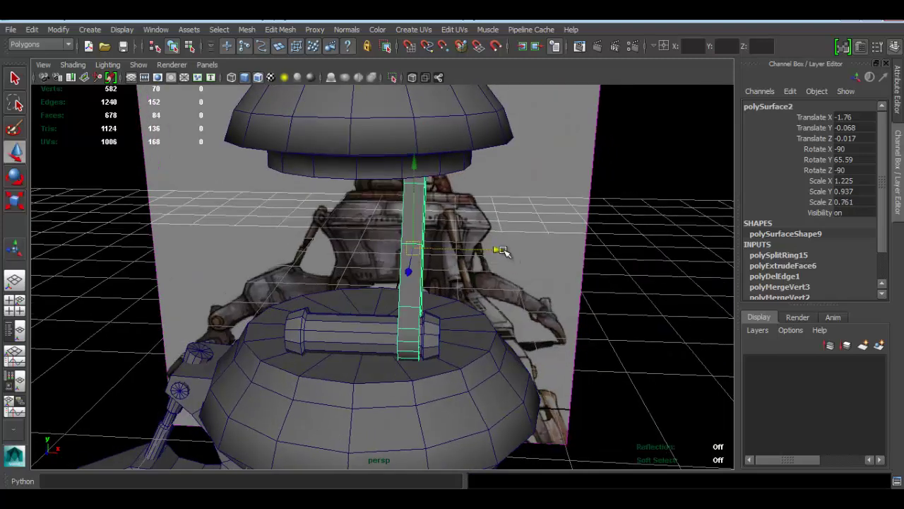
middle_drag(502, 249, 405, 244)
Duplicate the strut at the cylinder's opposite end, compare the pair with the reference artwork, and delete the copy.
key(ctrl+d)
click(561, 236)
alt+drag(561, 236, 297, 227)
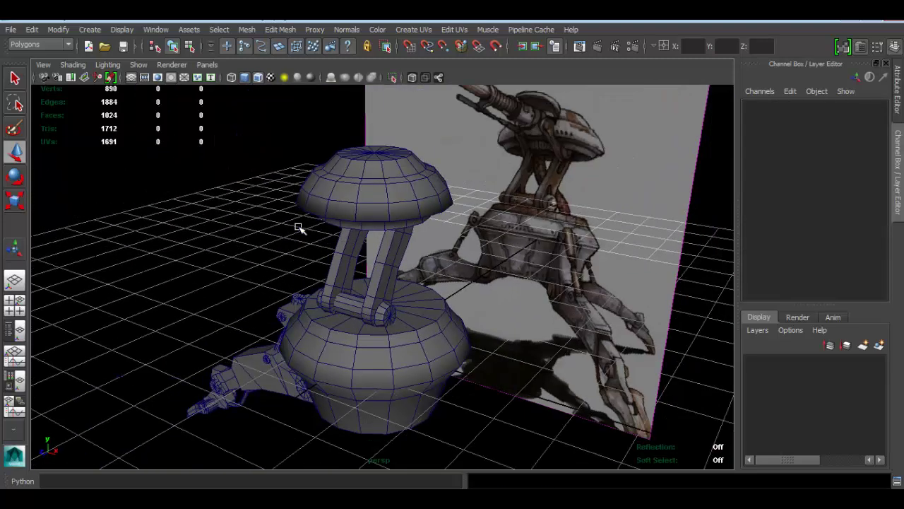
alt+drag(394, 251, 382, 247)
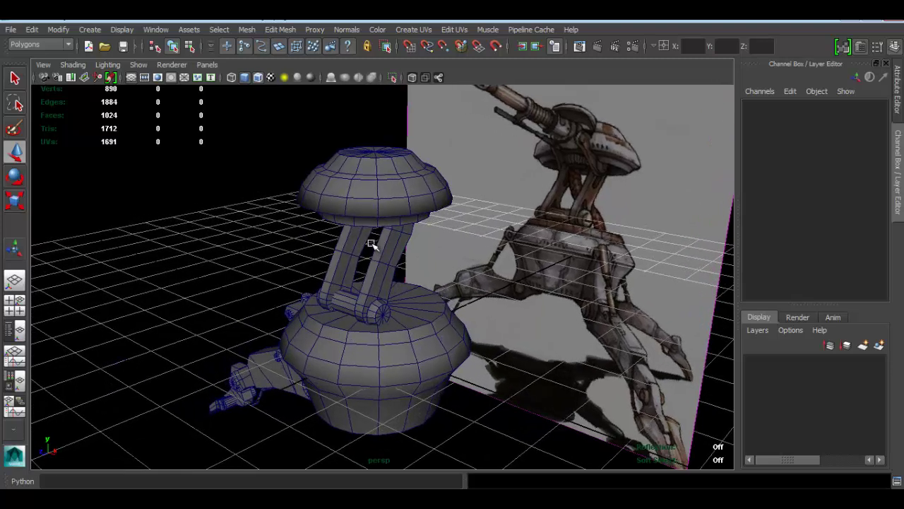
alt+right_drag(382, 248, 507, 316)
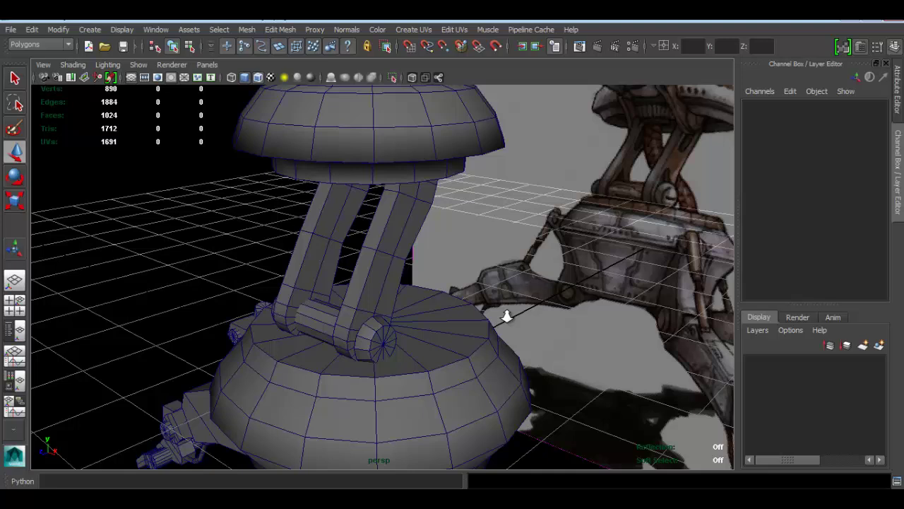
click(318, 238)
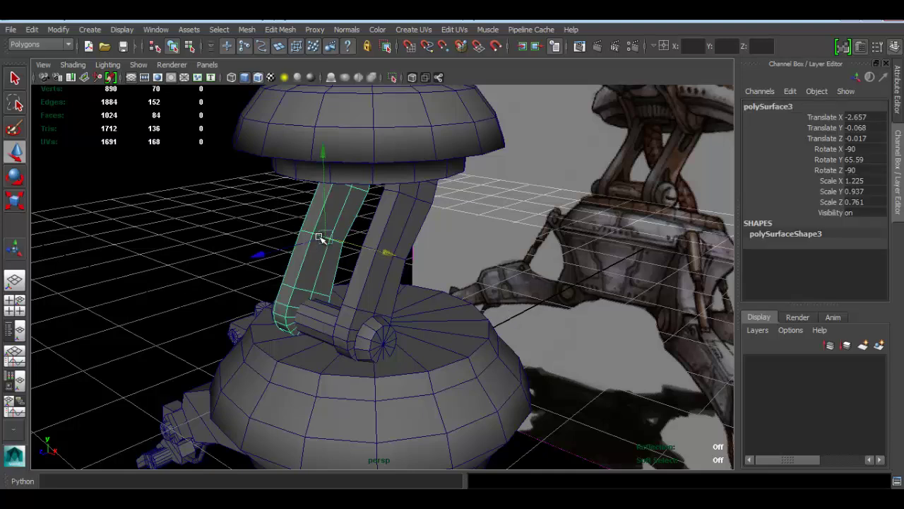
key(Delete)
Move the strut's middle row of vertices slightly down and toward -Z in the side view to bend the strut.
click(393, 245)
key(f)
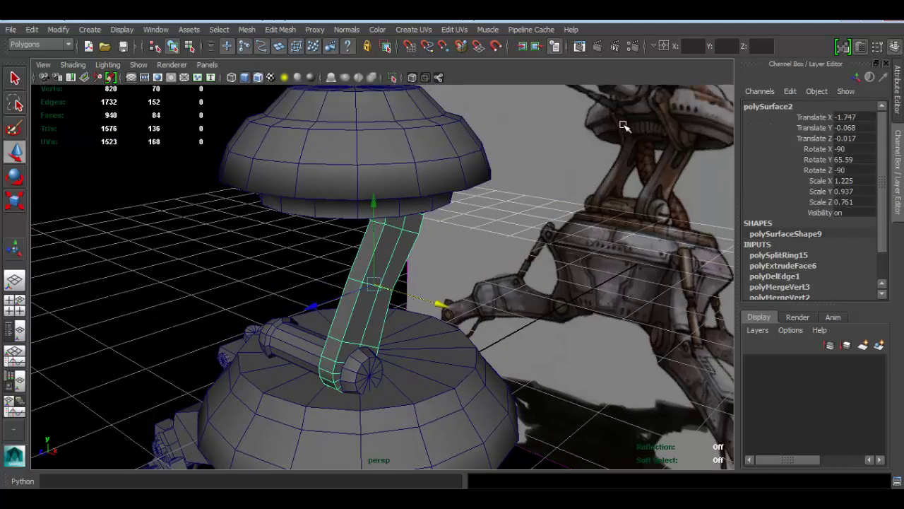
key(space)
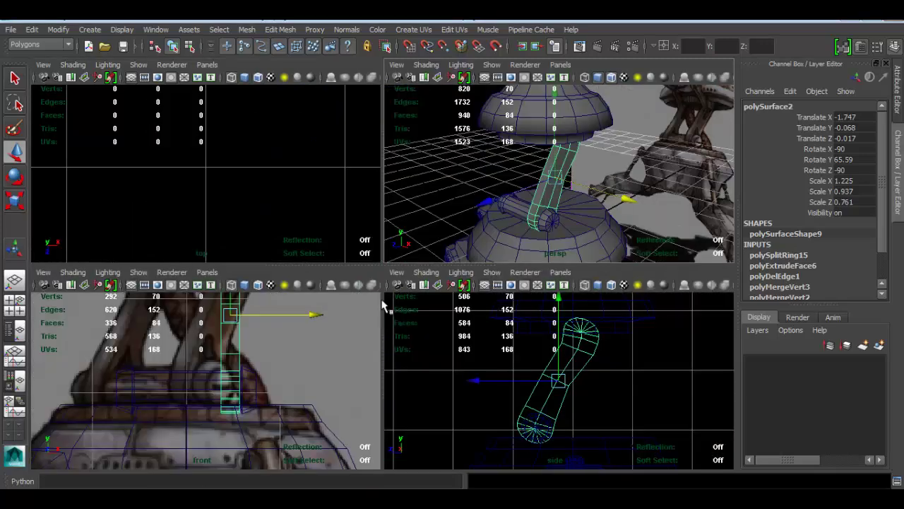
key(space)
key(space)
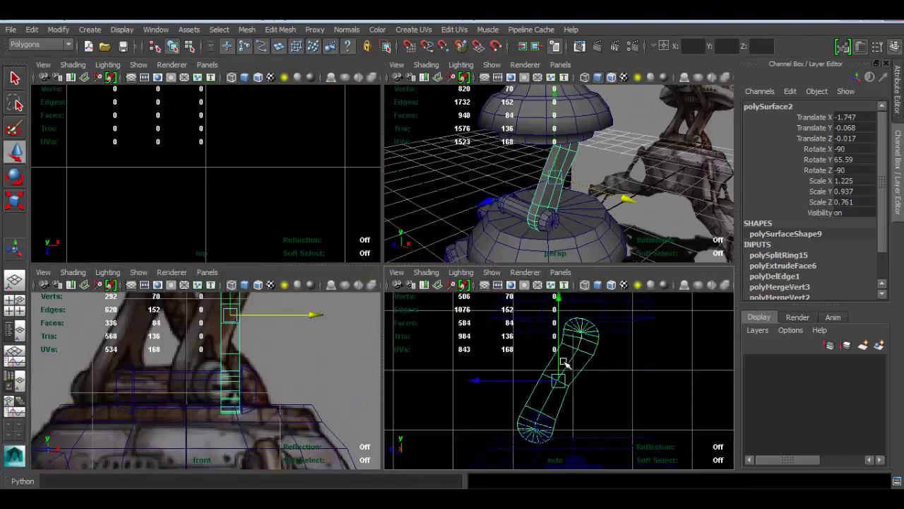
key(space)
scroll(476, 287, up, 5)
right_drag(407, 200, 329, 174)
drag(313, 196, 442, 276)
drag(374, 238, 389, 252)
Insert two edge loops across the strut, one below and one above its middle row.
click(280, 29)
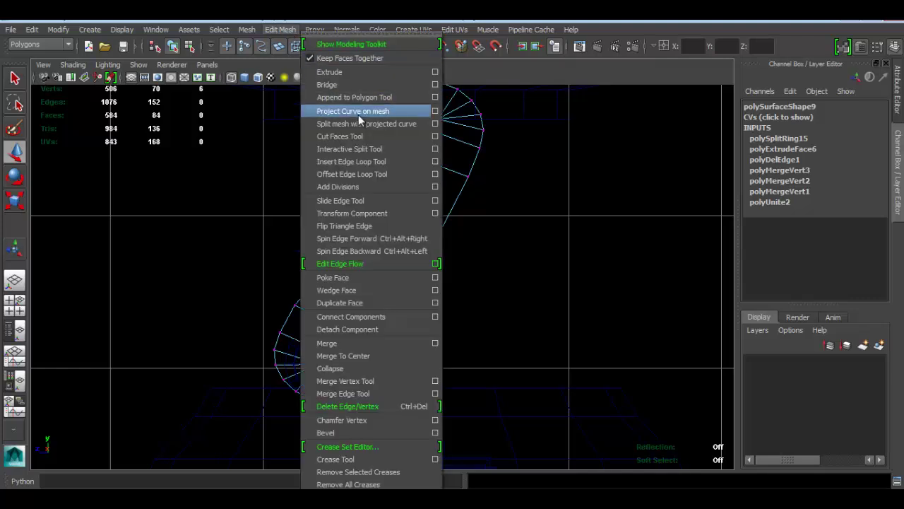
click(371, 162)
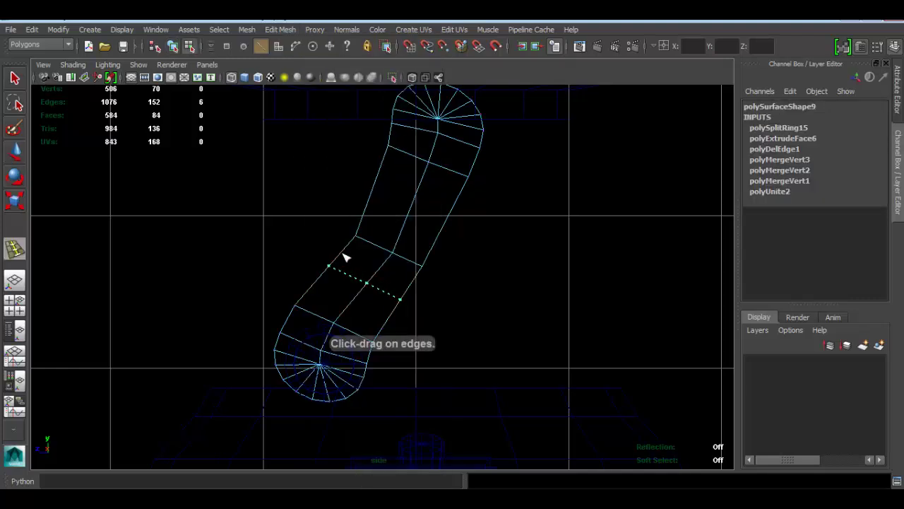
click(344, 258)
click(372, 195)
key(q)
Offset the vertex rows of the two added loops in the side view to smooth the strut's S-curve.
right_drag(373, 188, 321, 187)
drag(356, 173, 481, 245)
key(w)
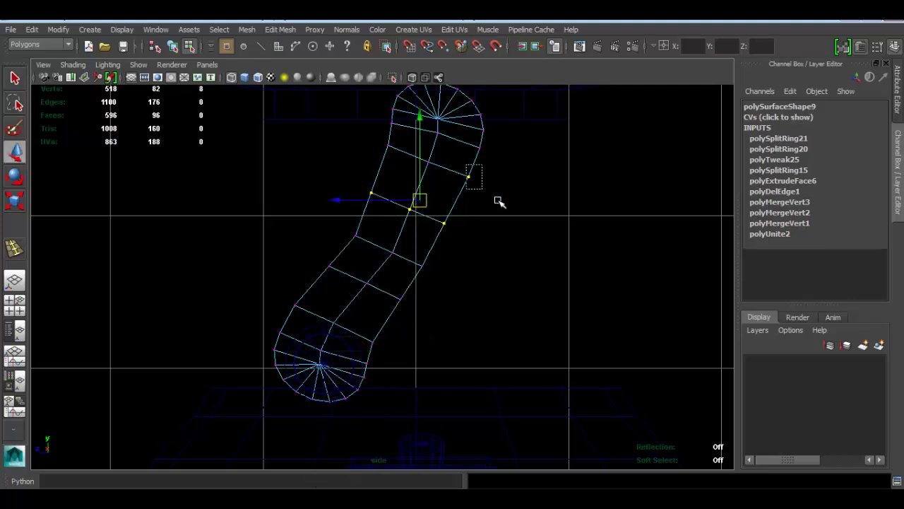
mouse_move(420, 200)
mouse_down()
mouse_move(409, 203)
mouse_move(419, 212)
mouse_up()
drag(324, 259, 404, 307)
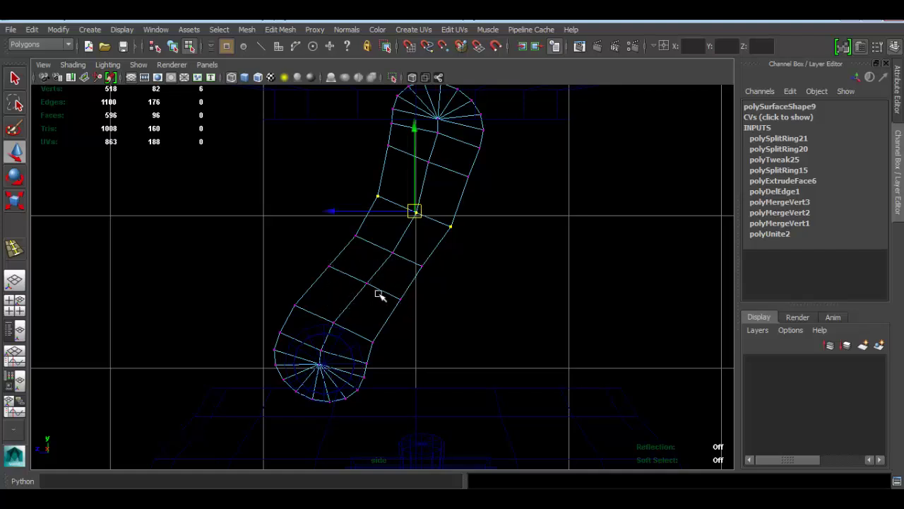
drag(366, 281, 358, 286)
key(space)
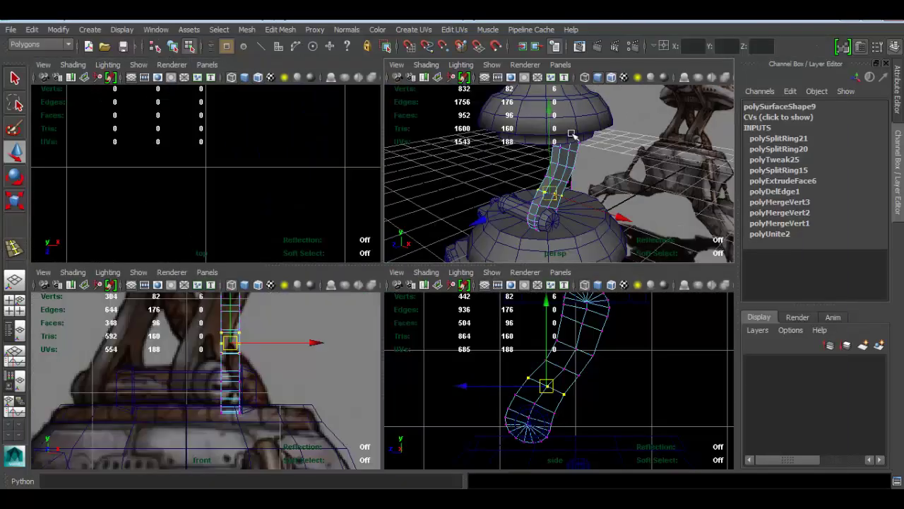
key(space)
click(440, 274)
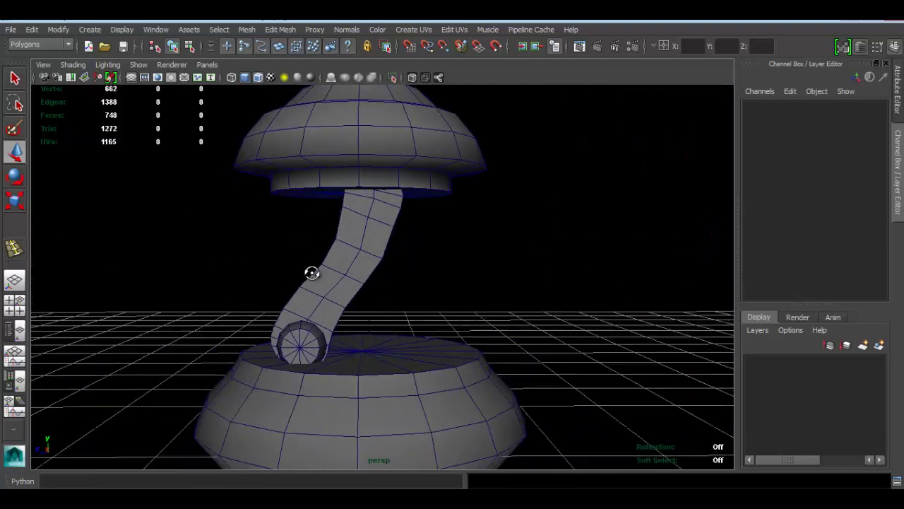
Refine the vertices below the strut's rounded upper end in the side view, and return to object mode.
alt+drag(311, 270, 377, 253)
click(377, 254)
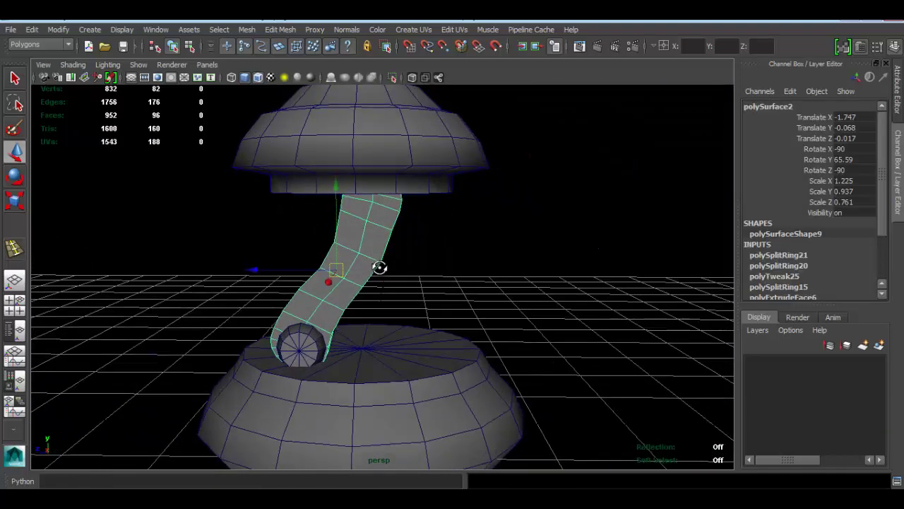
key(space)
key(space)
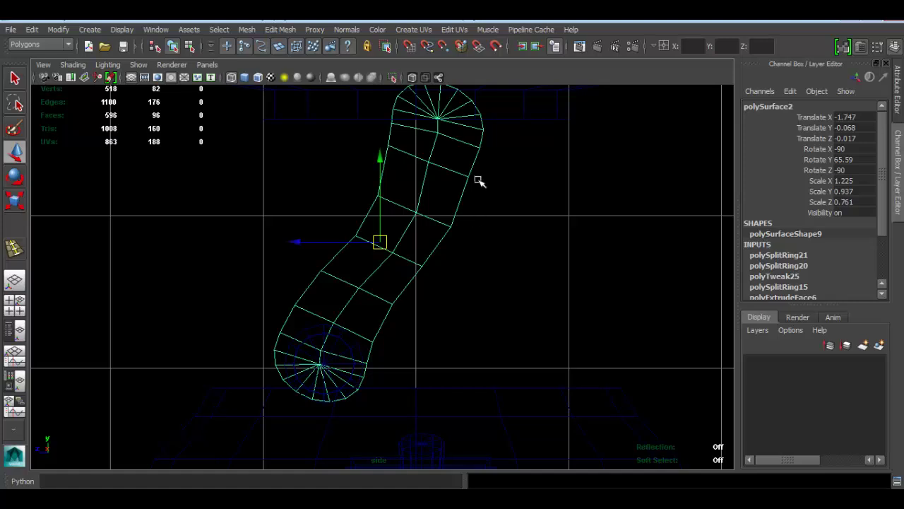
right_drag(471, 170, 422, 157)
drag(422, 158, 446, 176)
click(479, 149)
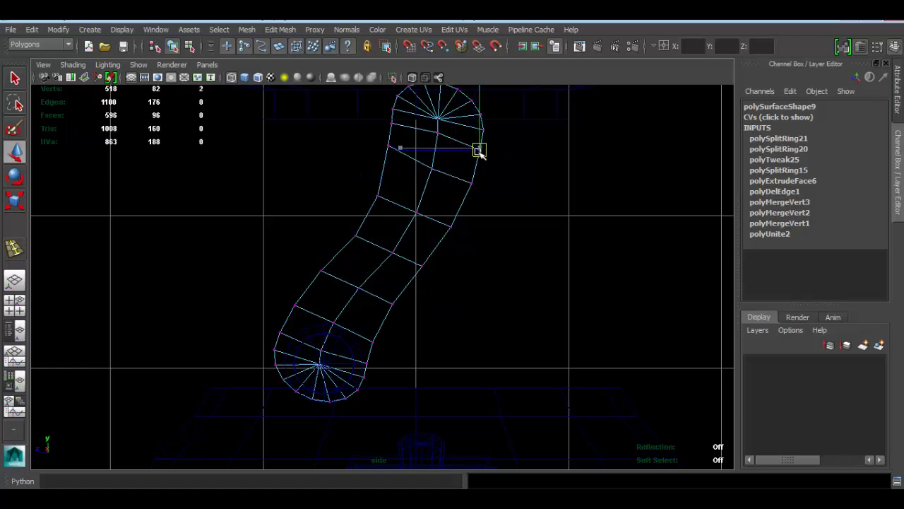
click(492, 177)
alt+middle_drag(464, 172, 459, 252)
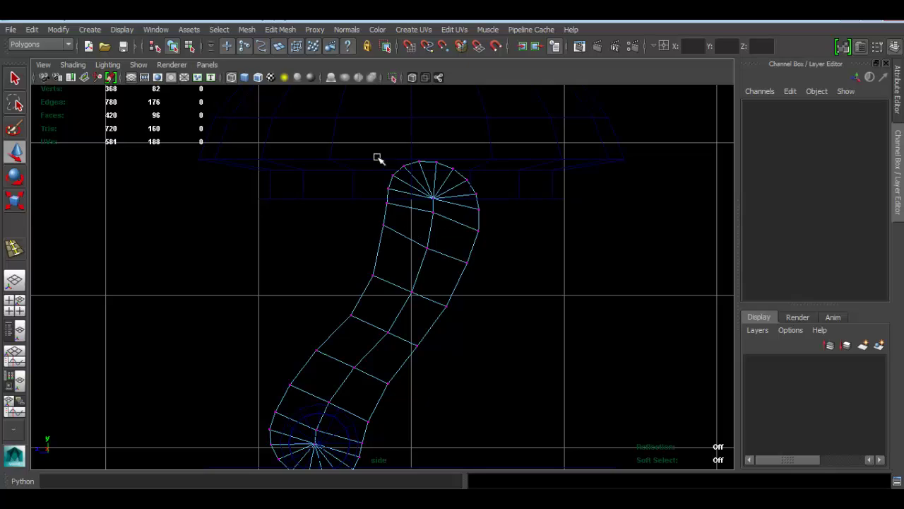
key(space)
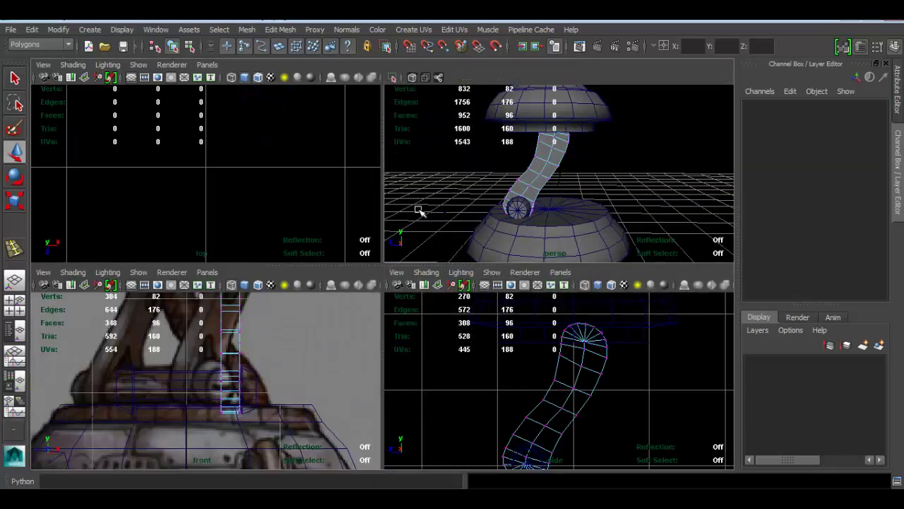
key(space)
alt+drag(418, 208, 394, 236)
right_drag(395, 214, 506, 174)
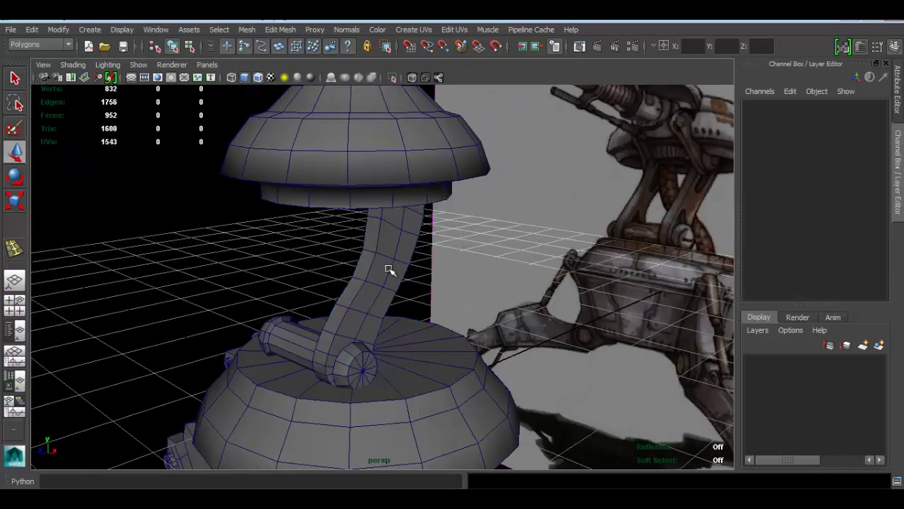
Duplicate the curved strut and place the copy at the opposite end of the pivot cylinder.
alt+drag(366, 258, 393, 261)
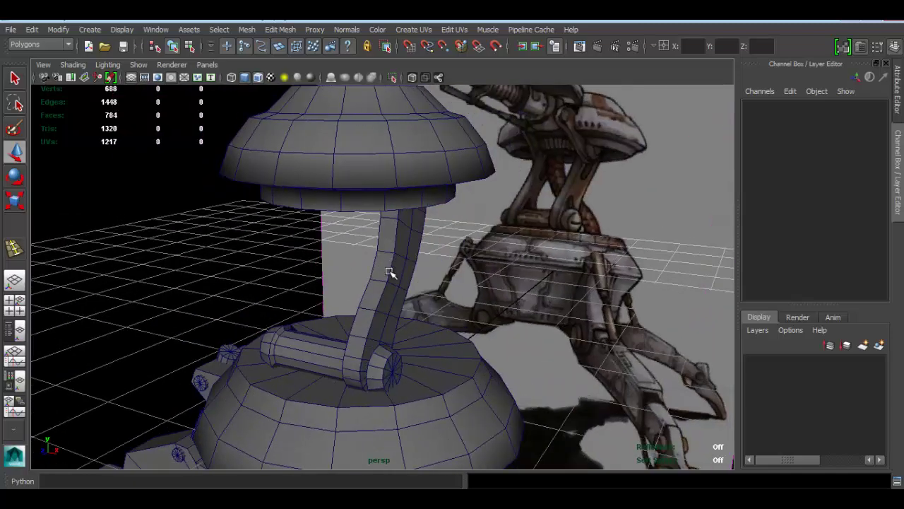
click(388, 273)
key(ctrl+d)
alt+drag(438, 301, 408, 278)
click(683, 258)
alt+drag(530, 261, 460, 268)
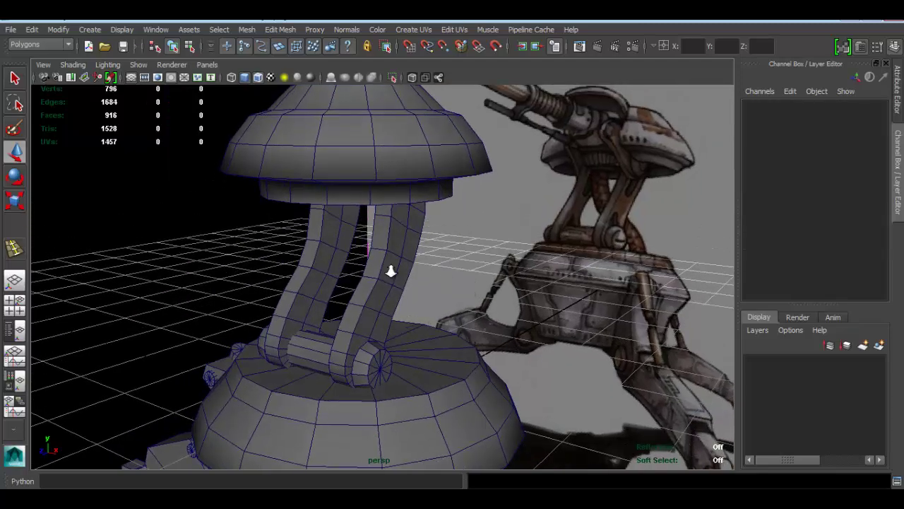
alt+right_drag(391, 270, 387, 297)
alt+middle_drag(388, 297, 412, 258)
mouse_move(411, 258)
alt+mouse_down()
mouse_move(443, 281)
mouse_move(548, 282)
mouse_move(488, 293)
mouse_move(414, 283)
mouse_move(406, 257)
alt+mouse_up()
scroll(408, 273, up, 3)
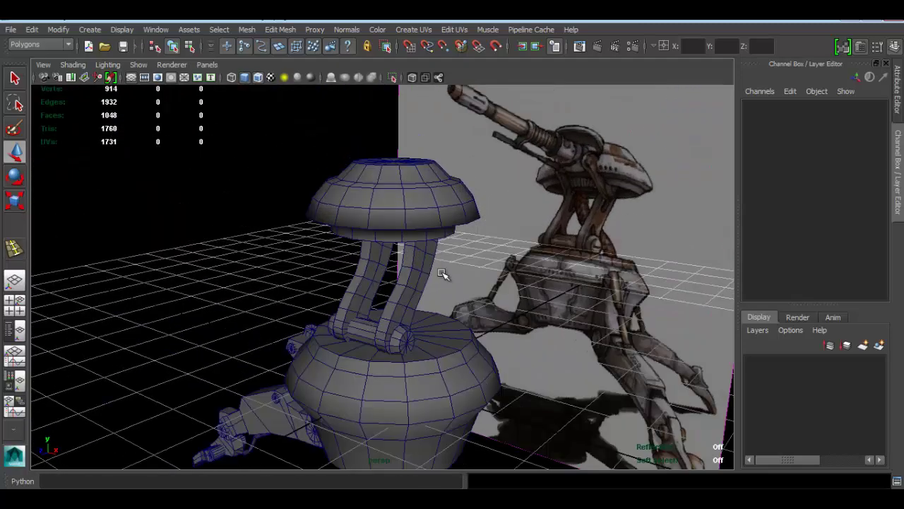
Duplicate the +X side strut, move the copy to Translate Z 0.546, and rotate it to a Rotate Y of about -33.
click(418, 269)
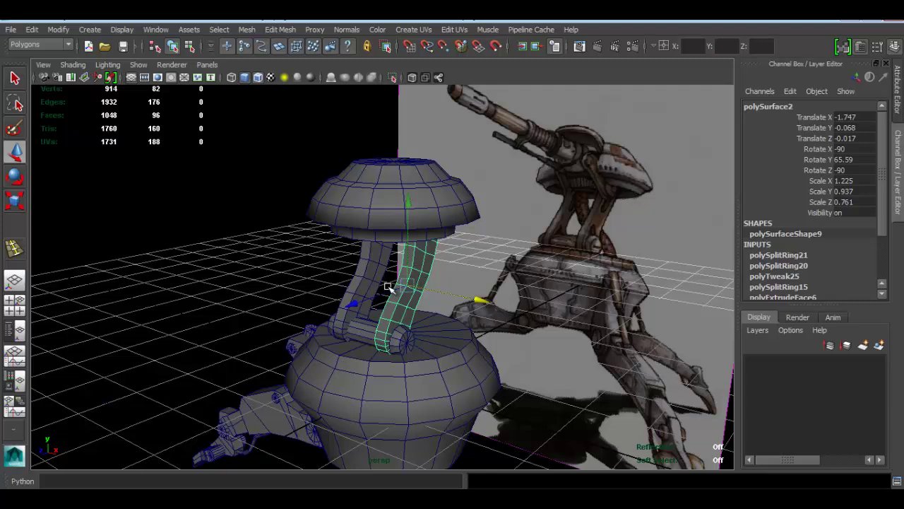
key(ctrl+d)
drag(351, 303, 324, 311)
key(space)
key(space)
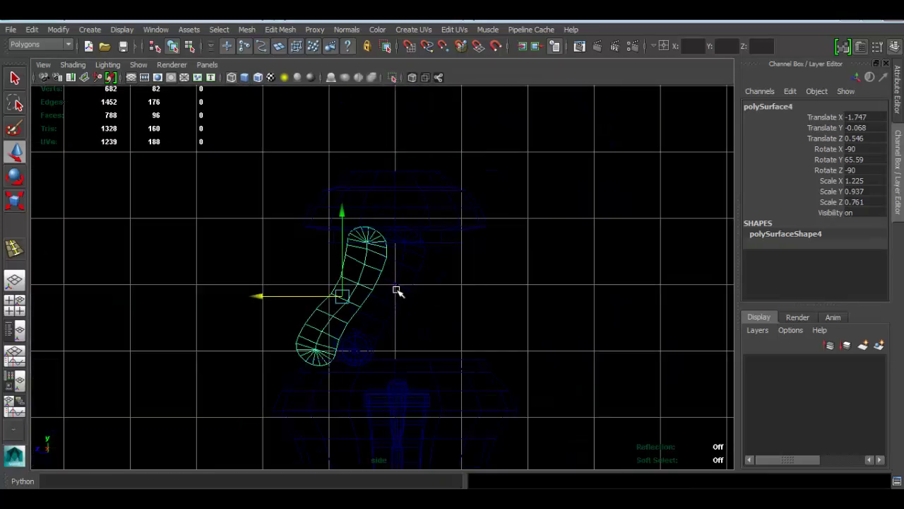
key(e)
drag(415, 202, 396, 353)
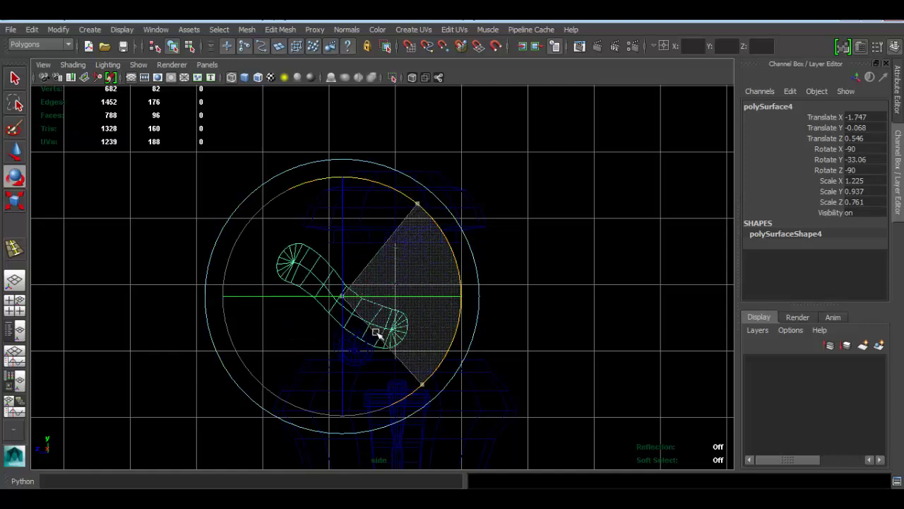
Raise the copied strut to Translate Y 0.952, Z 0.366 beside the turret head and scale it down to 1.034, 0.79, 0.642.
key(w)
drag(341, 294, 355, 228)
key(r)
key(w)
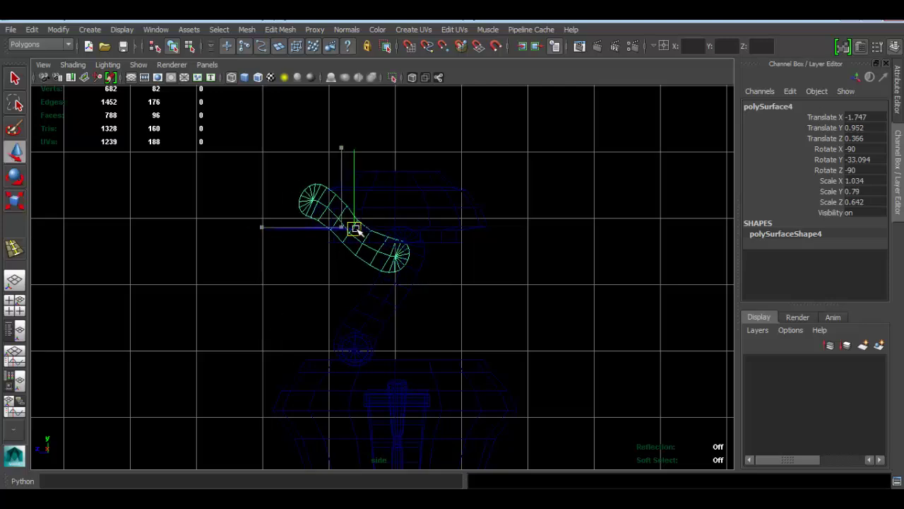
Adjust the tilt of the small strut copy beside the turret head to Rotate Y -24.514.
key(e)
drag(462, 177, 442, 173)
key(space)
key(space)
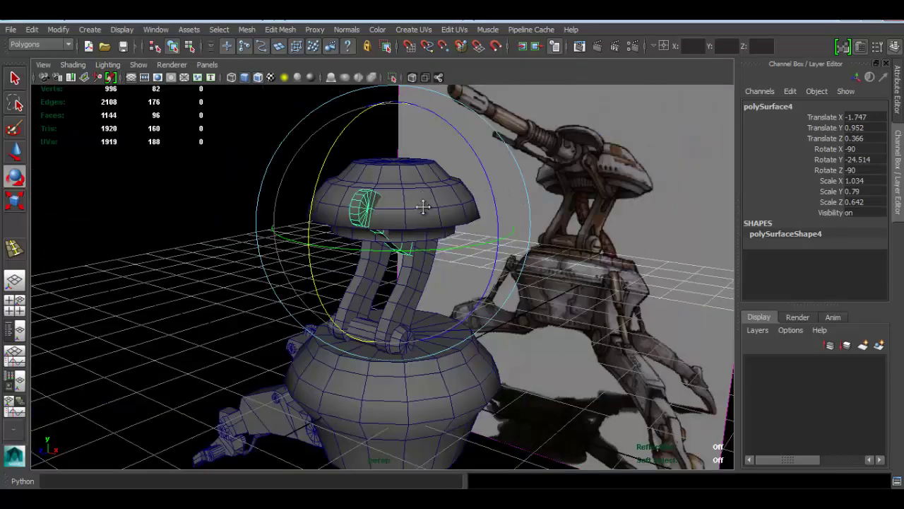
Delete the three middle edge loops of the small strut beside the turret head to straighten its midsection.
scroll(417, 208, up, 3)
key(w)
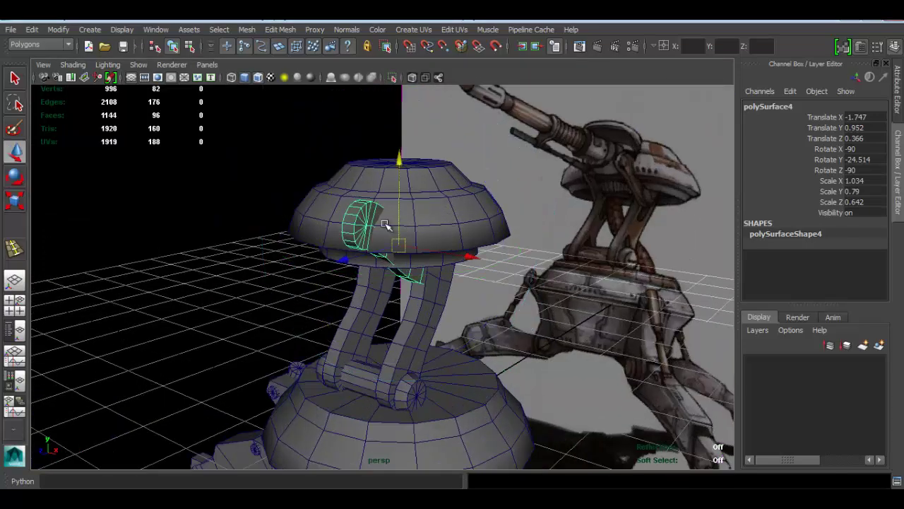
mouse_move(385, 224)
alt+mouse_down()
mouse_move(357, 208)
mouse_move(375, 223)
alt+mouse_up()
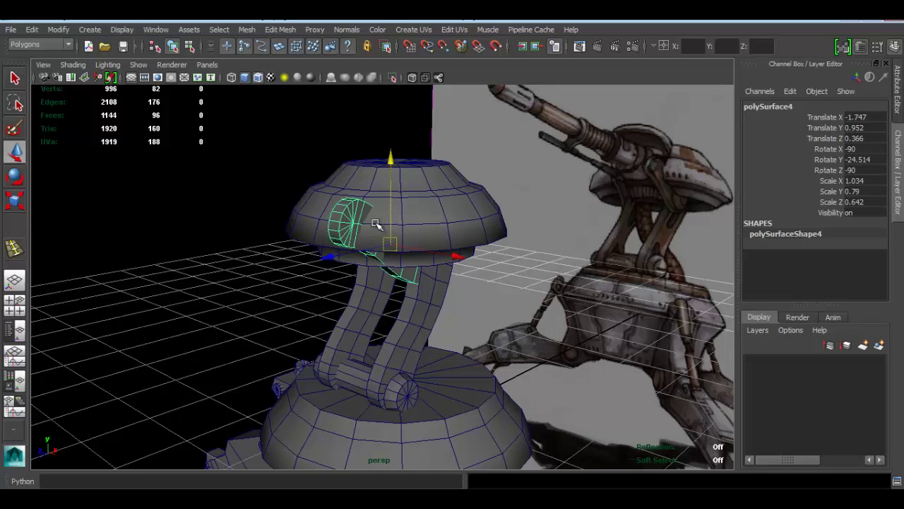
alt+drag(376, 248, 365, 252)
key(space)
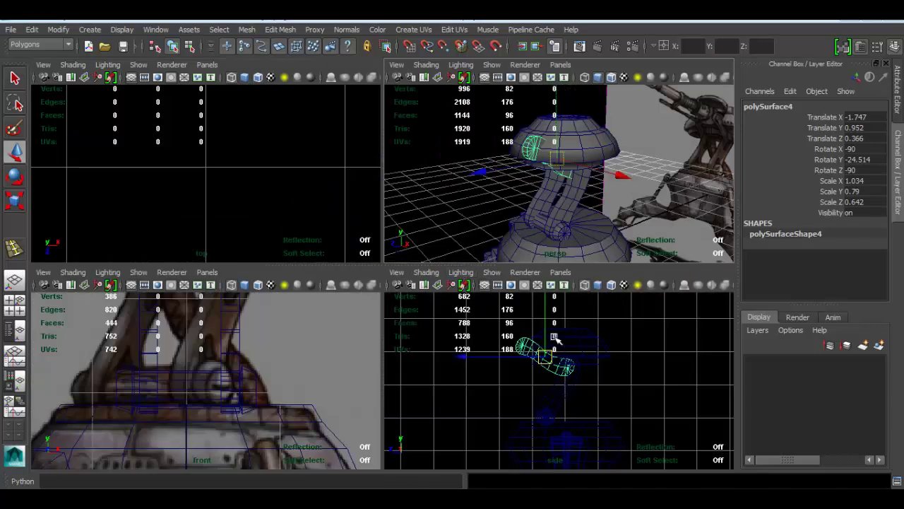
key(space)
key(f)
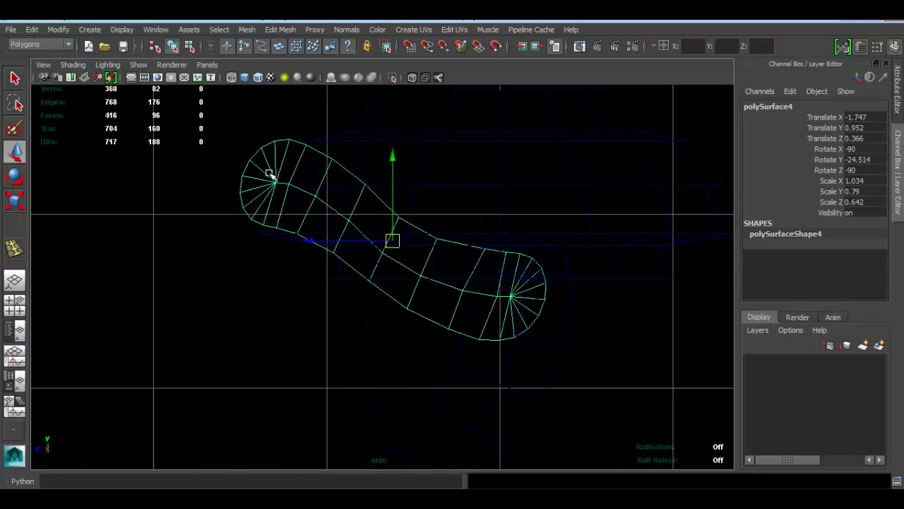
right_drag(271, 184, 273, 155)
double_click(357, 202)
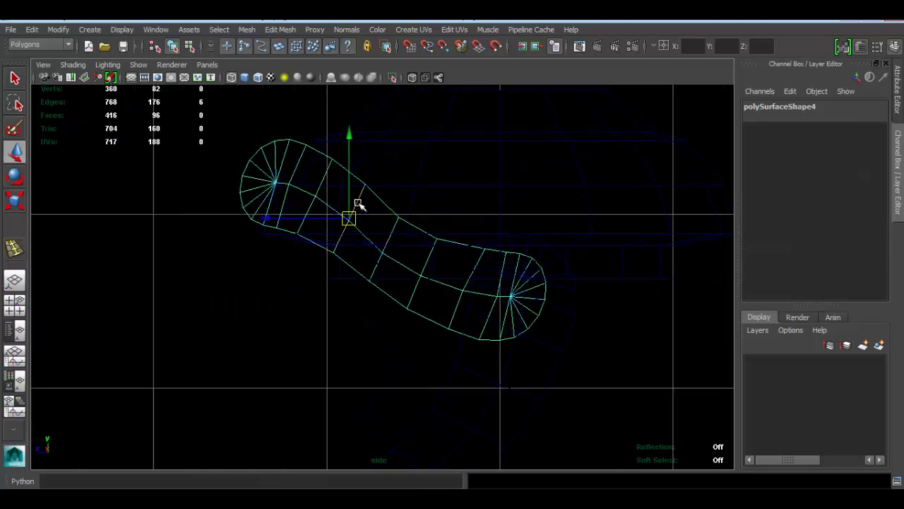
shift+double_click(422, 263)
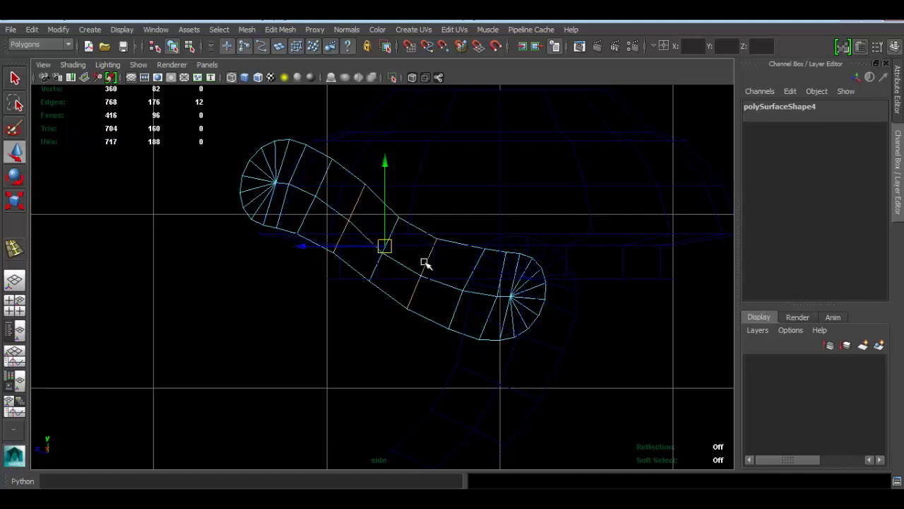
key(Delete)
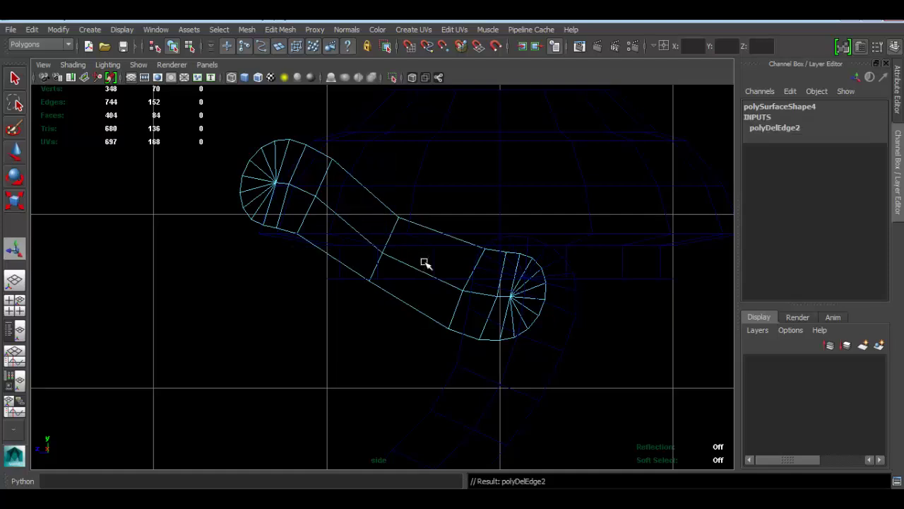
double_click(397, 225)
key(Delete)
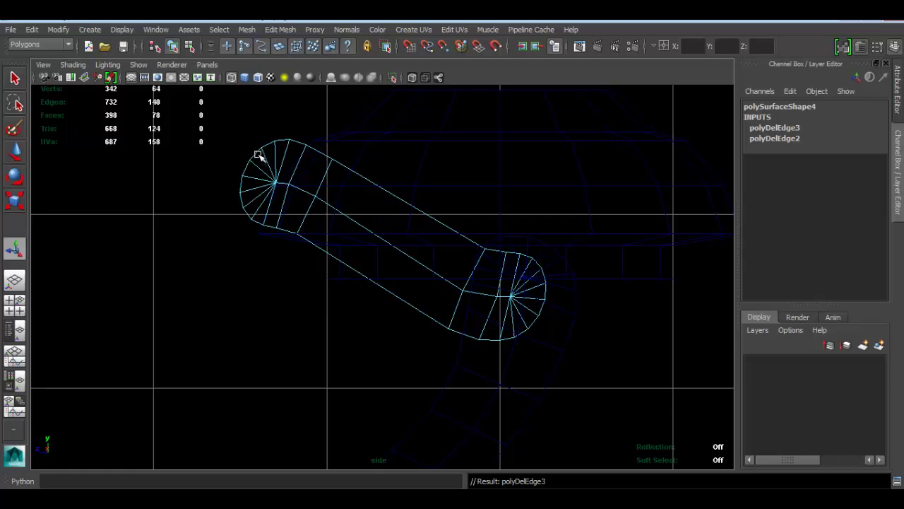
right_drag(259, 154, 286, 143)
click(302, 155)
Check the reference image MobileDroidTurret.jpg and lower the small strut beside the turret head to Translate Y 0.752.
key(space)
key(alt+Tab)
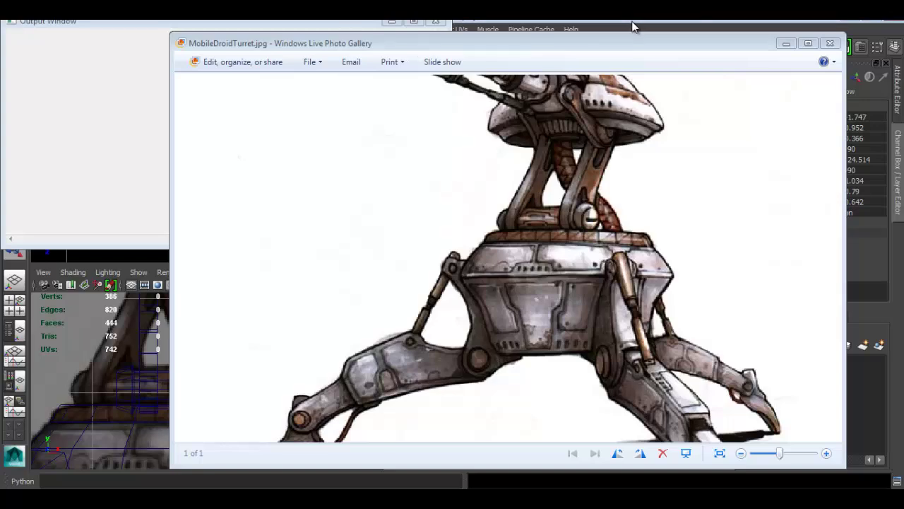
click(787, 43)
click(543, 168)
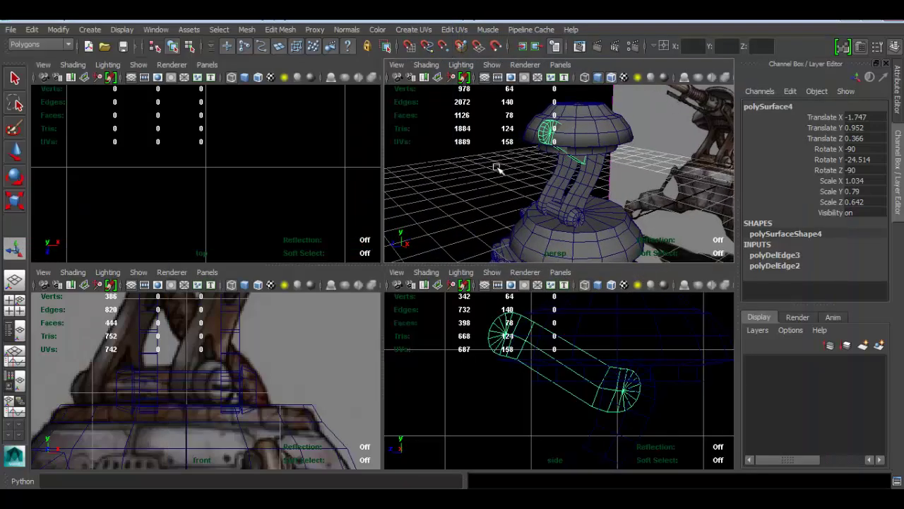
key(space)
alt+drag(395, 412, 342, 392)
key(w)
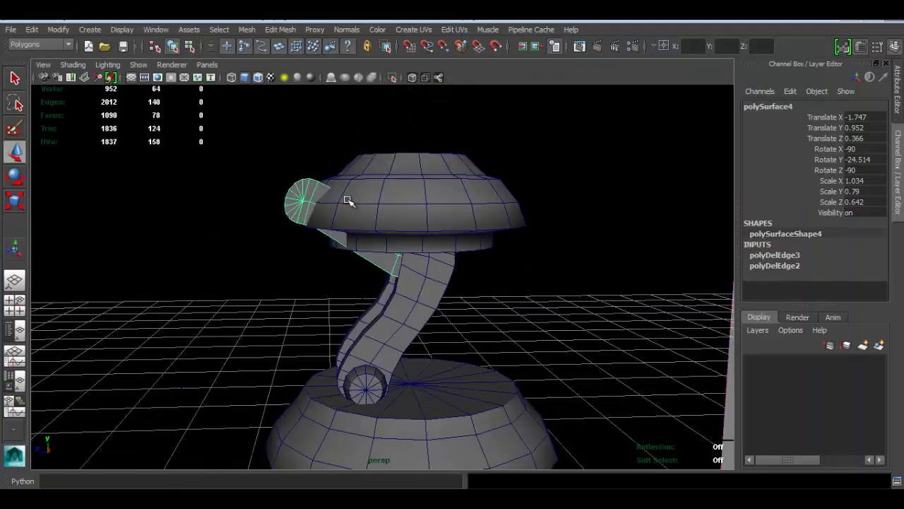
drag(362, 143, 410, 254)
alt+right_drag(409, 255, 429, 295)
alt+drag(431, 295, 354, 315)
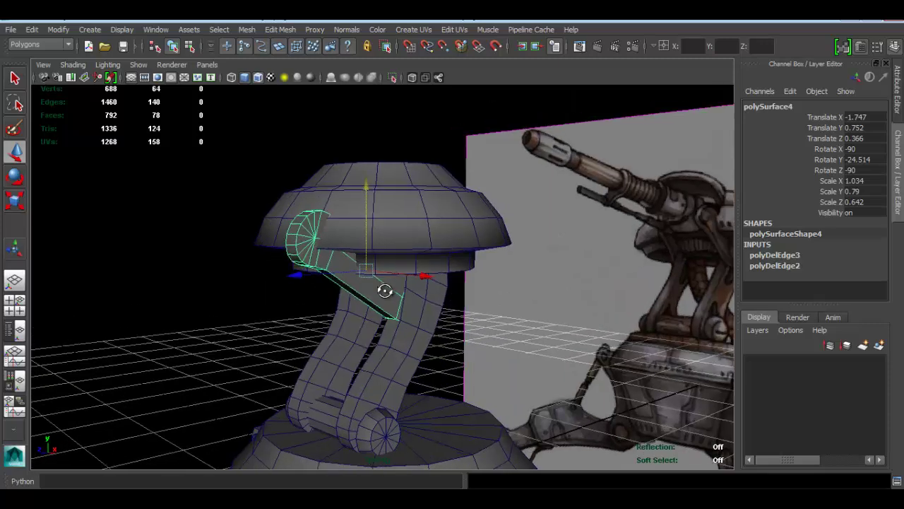
Delete the small strut's edge loop where its straight shaft meets the upper bend.
key(space)
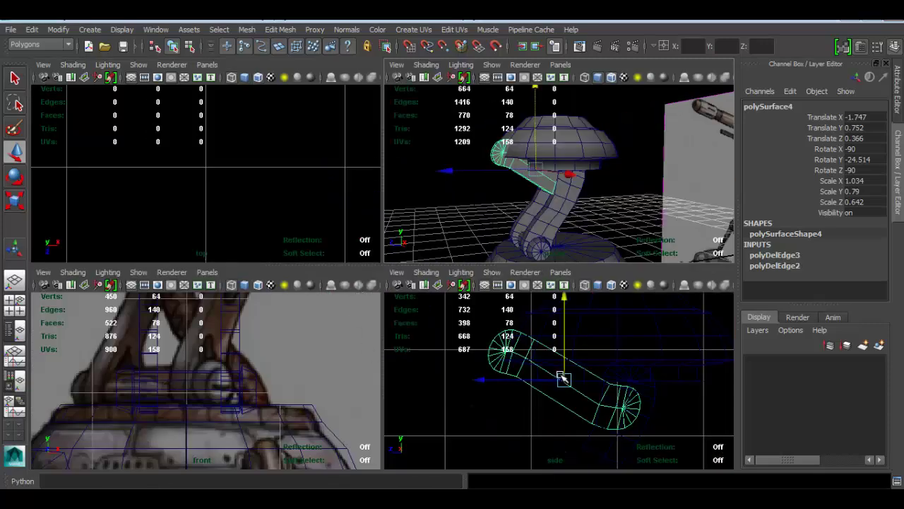
key(space)
alt+middle_drag(339, 252, 416, 262)
alt+right_drag(322, 265, 347, 283)
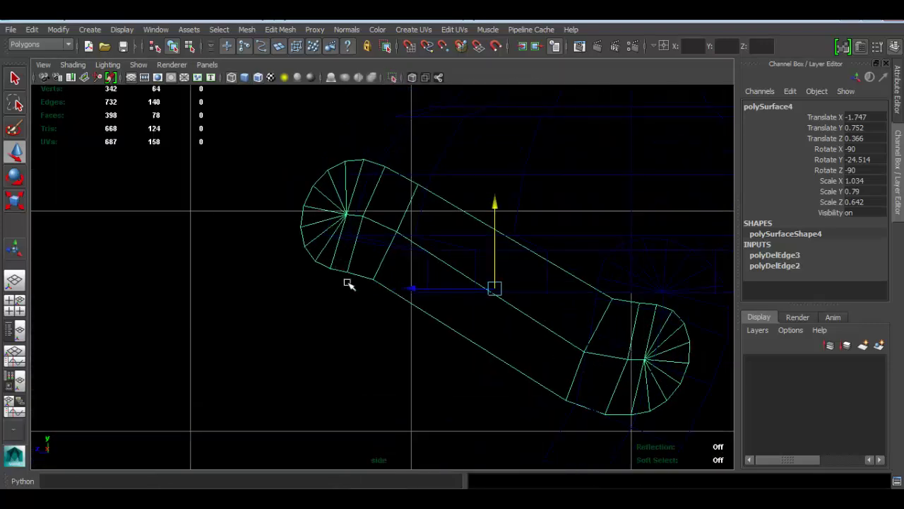
right_drag(348, 214, 363, 168)
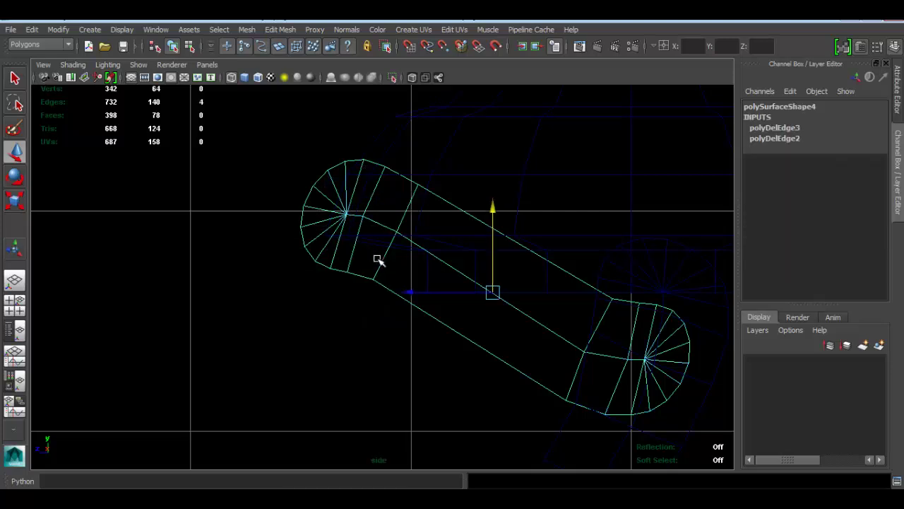
click(388, 260)
double_click(385, 256)
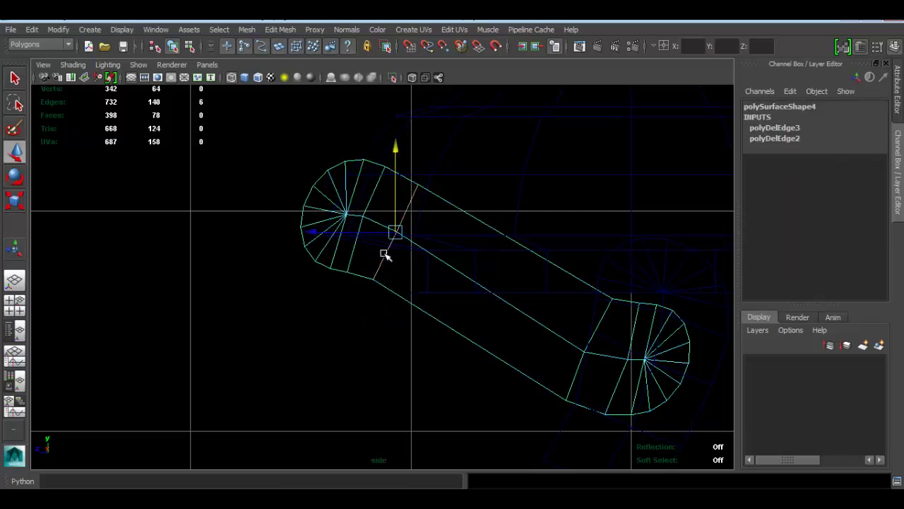
key(Delete)
Try to delete the remaining edge loop beside the small strut's upper rounded end, and undo the deletion.
click(350, 246)
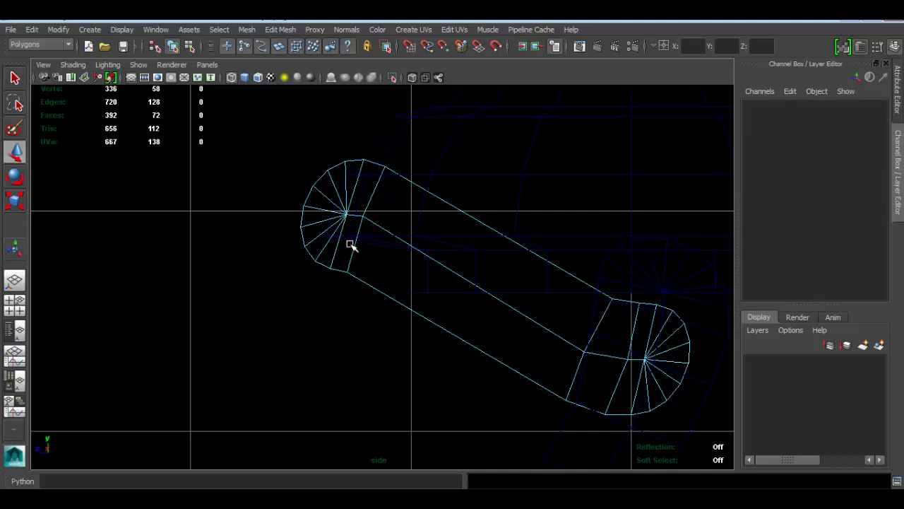
double_click(351, 244)
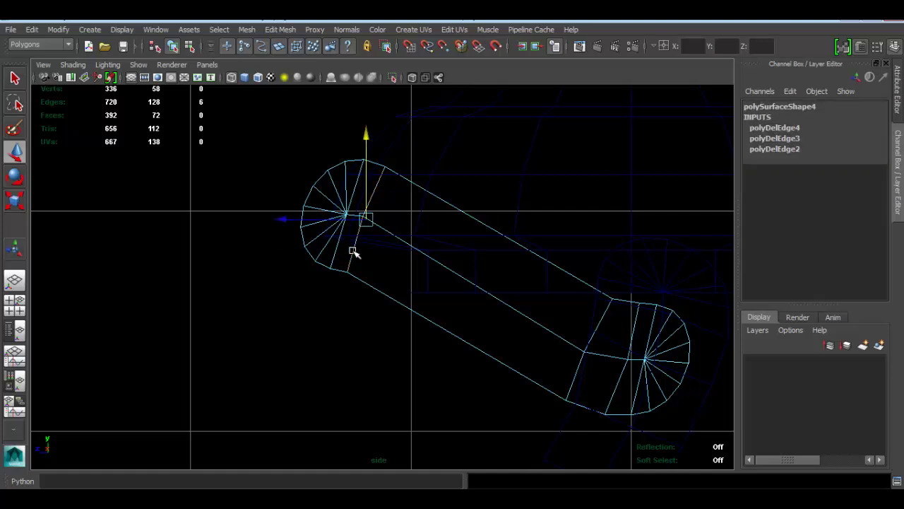
key(Delete)
key(space)
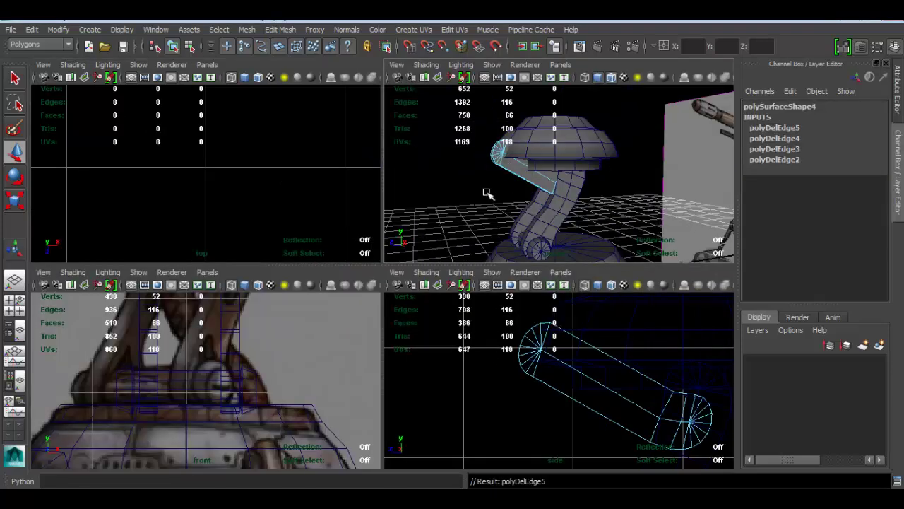
key(space)
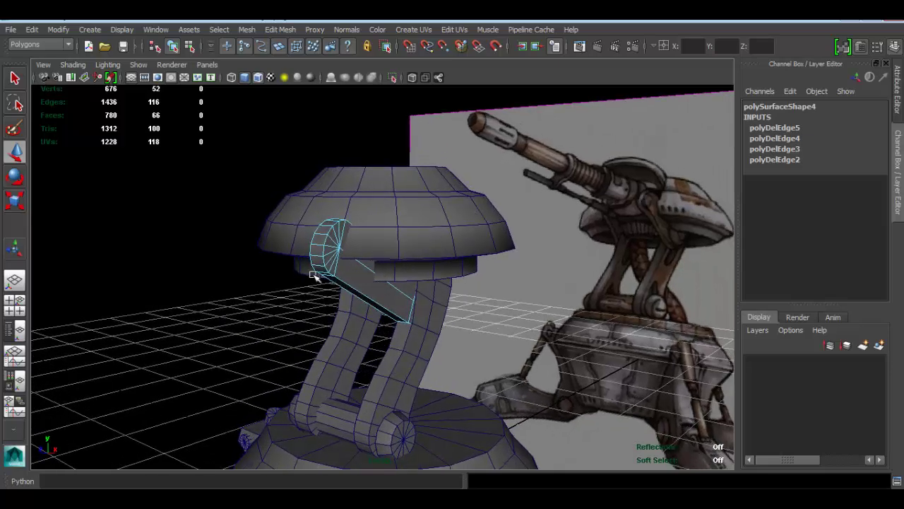
right_drag(332, 265, 366, 262)
click(371, 281)
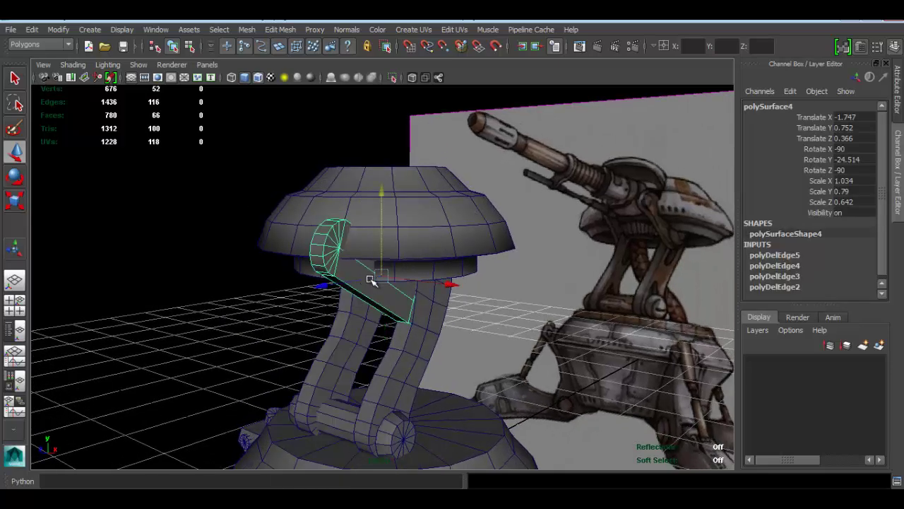
mouse_move(418, 282)
alt+mouse_down()
mouse_move(366, 265)
mouse_move(415, 275)
alt+mouse_up()
key(ctrl+z)
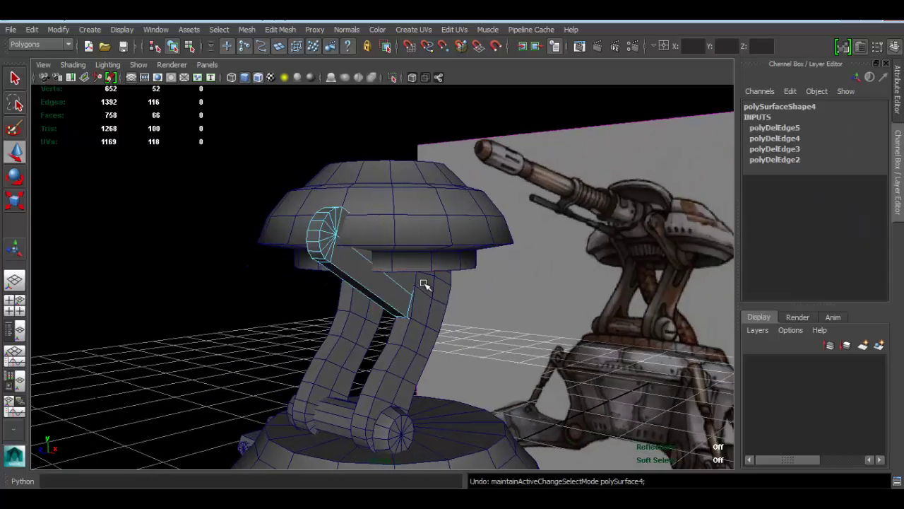
key(ctrl+z)
Leave edge editing on the small strut, clear the selection and compare the arm with the reference artwork.
alt+drag(338, 259, 253, 240)
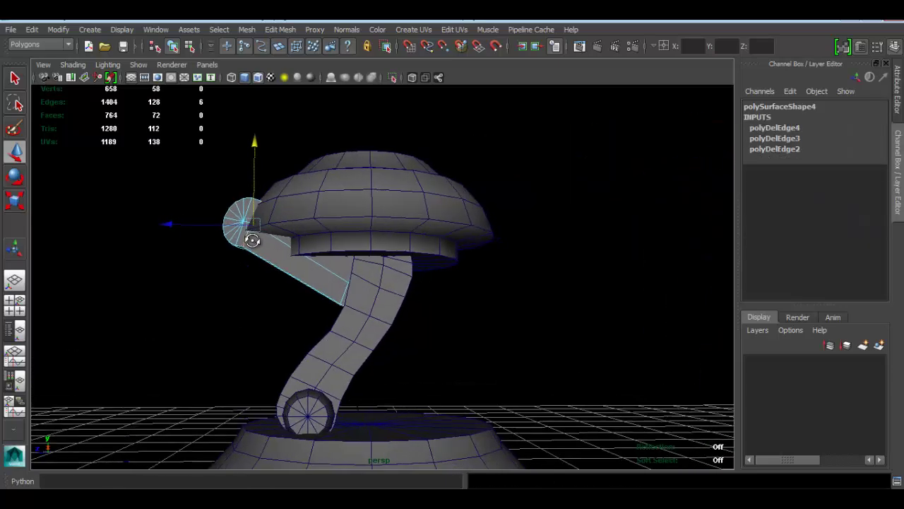
key(space)
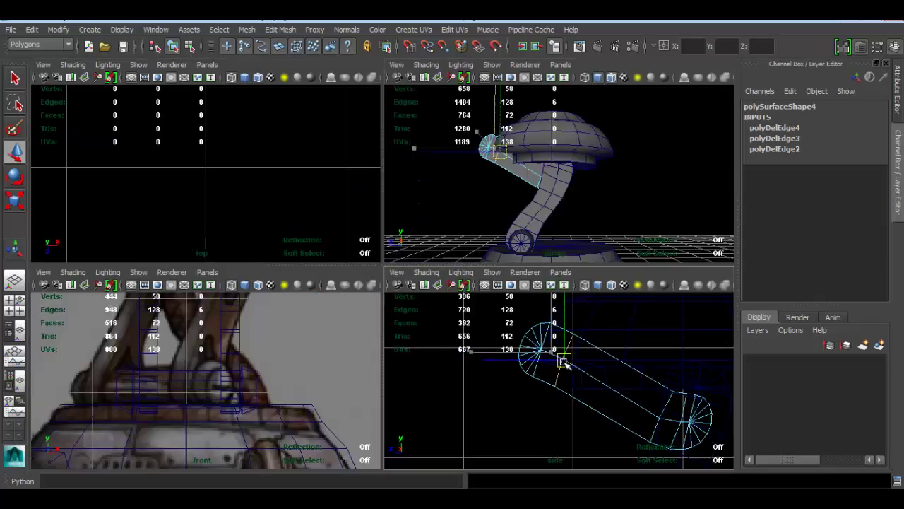
key(space)
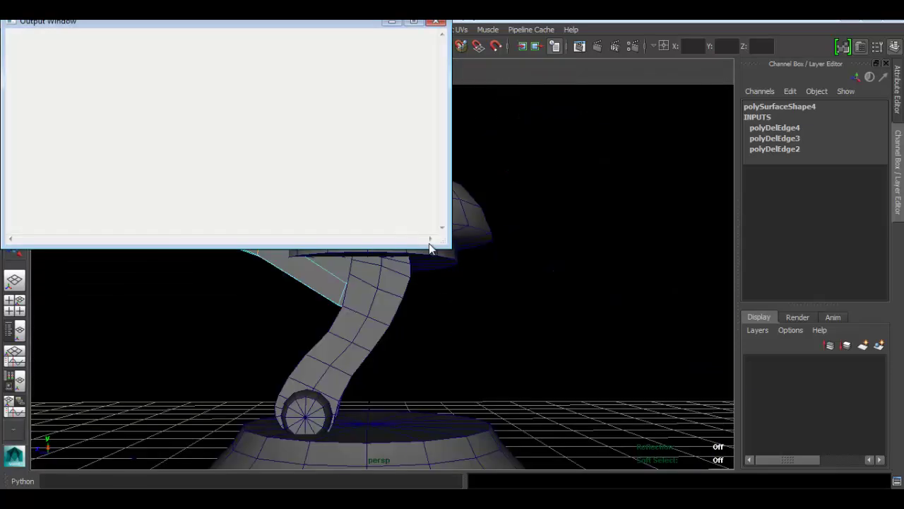
alt+drag(428, 296, 490, 305)
right_drag(324, 250, 378, 199)
alt+drag(411, 275, 426, 273)
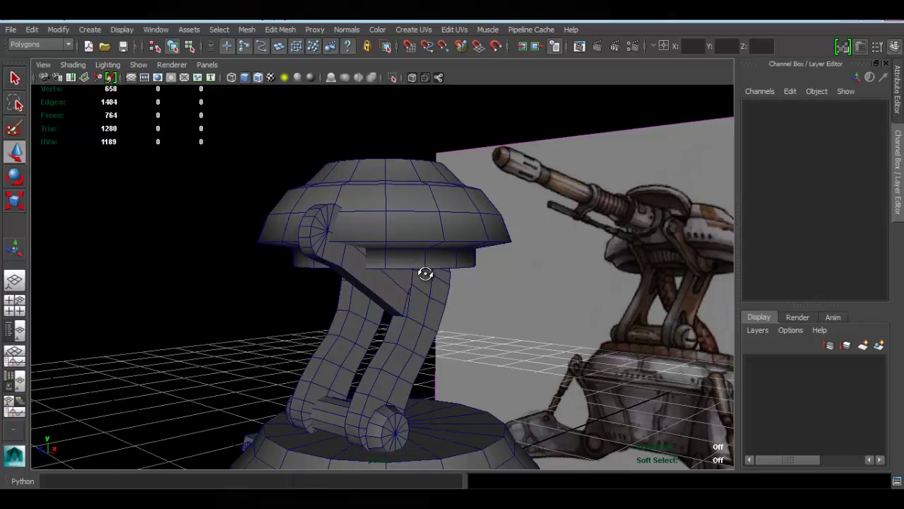